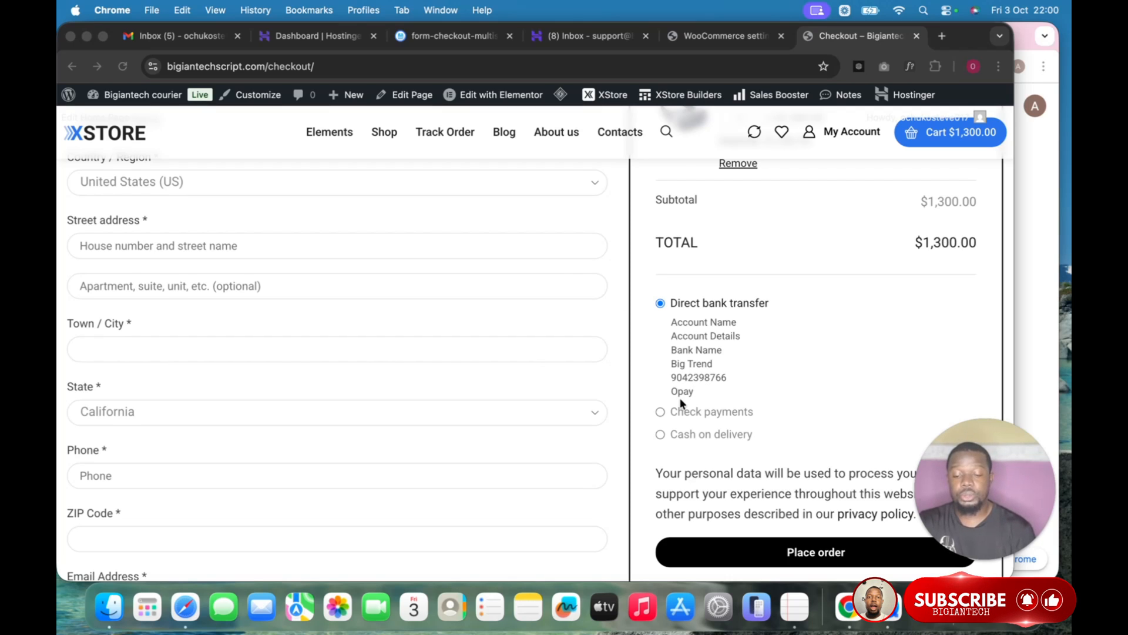
Open the Check payments settings under WooCommerce Payments' offline payment methods.
scroll(681, 401, down, 2)
scroll(681, 403, down, 1)
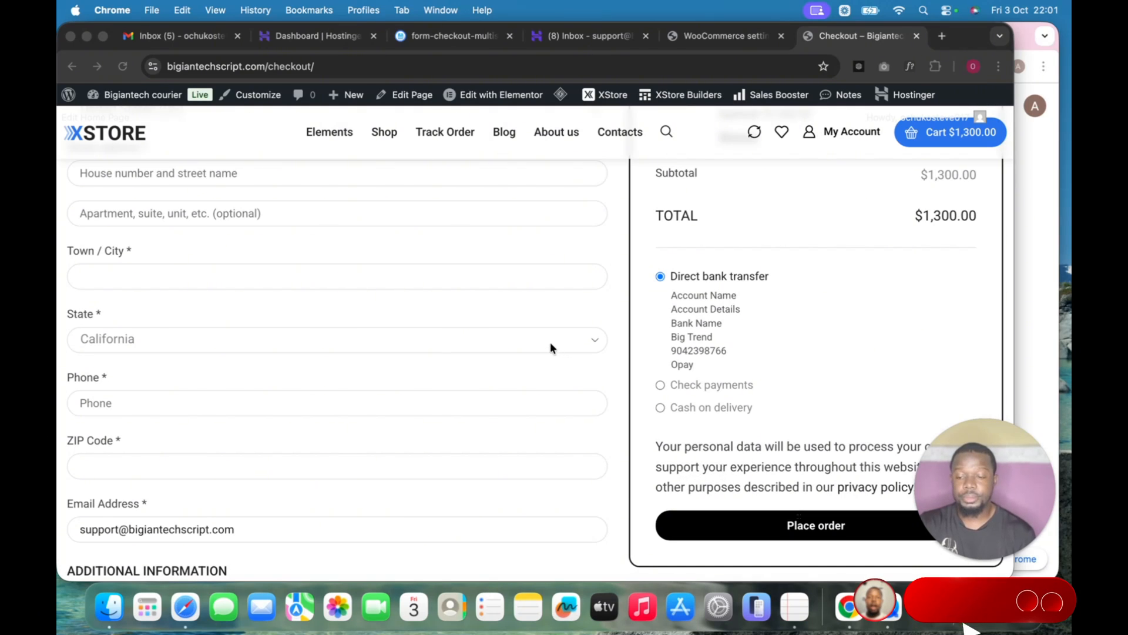
click(706, 37)
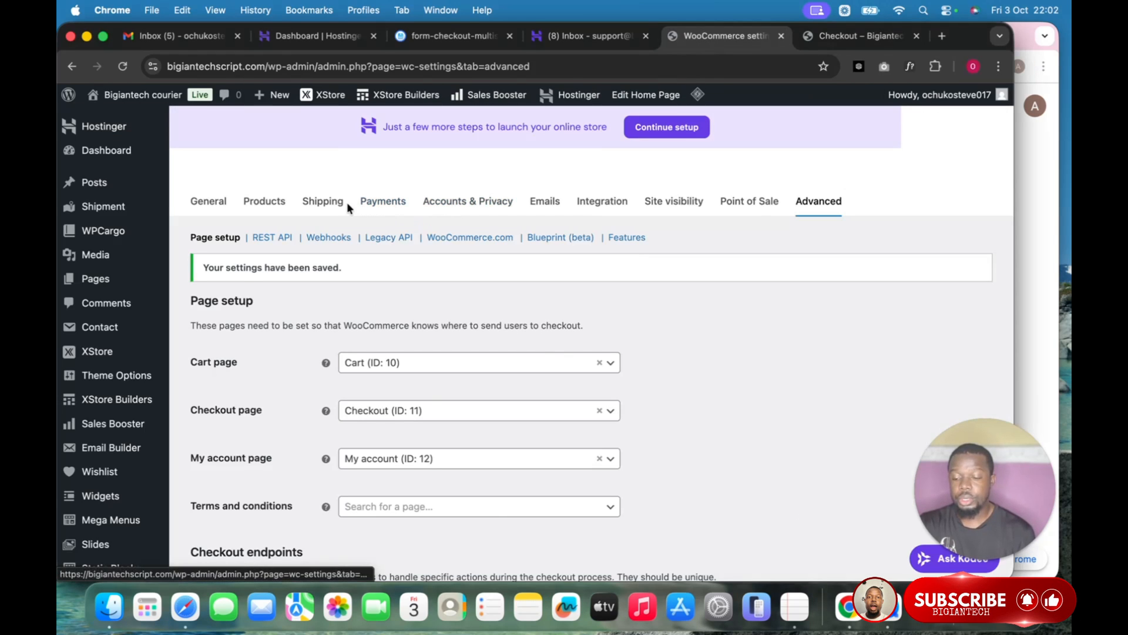
click(383, 202)
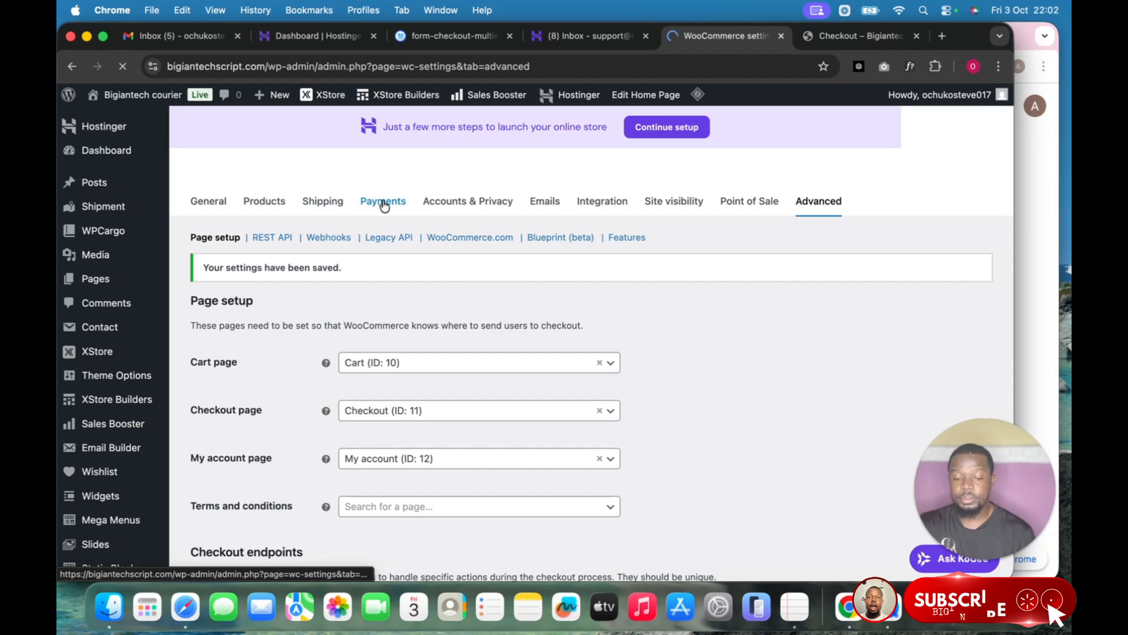
scroll(618, 354, down, 10)
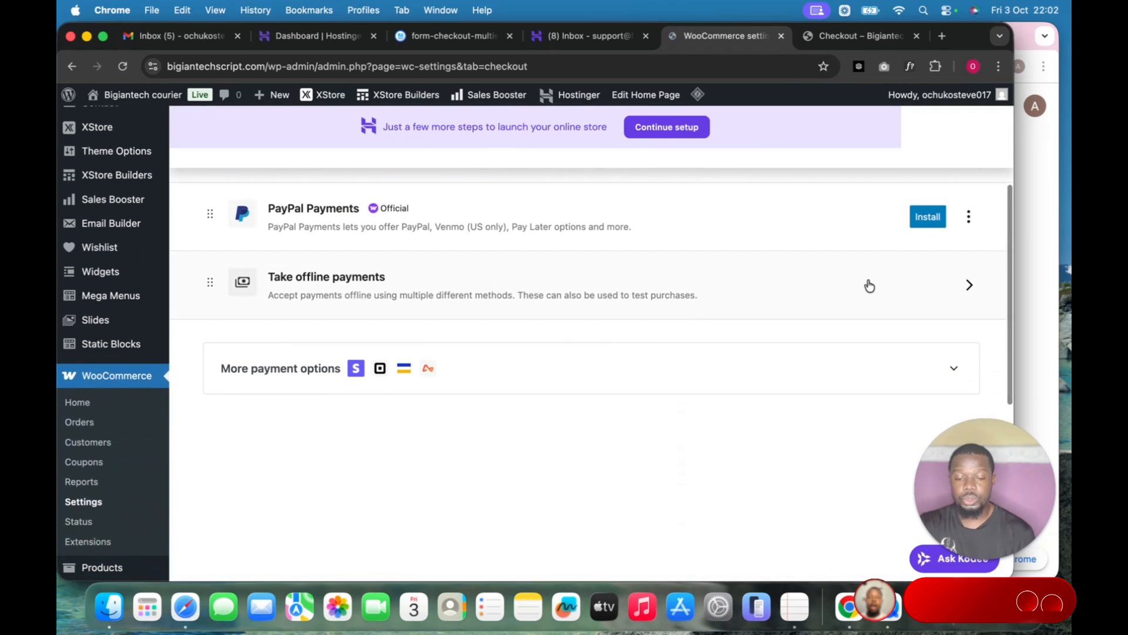
click(867, 284)
scroll(809, 316, down, 3)
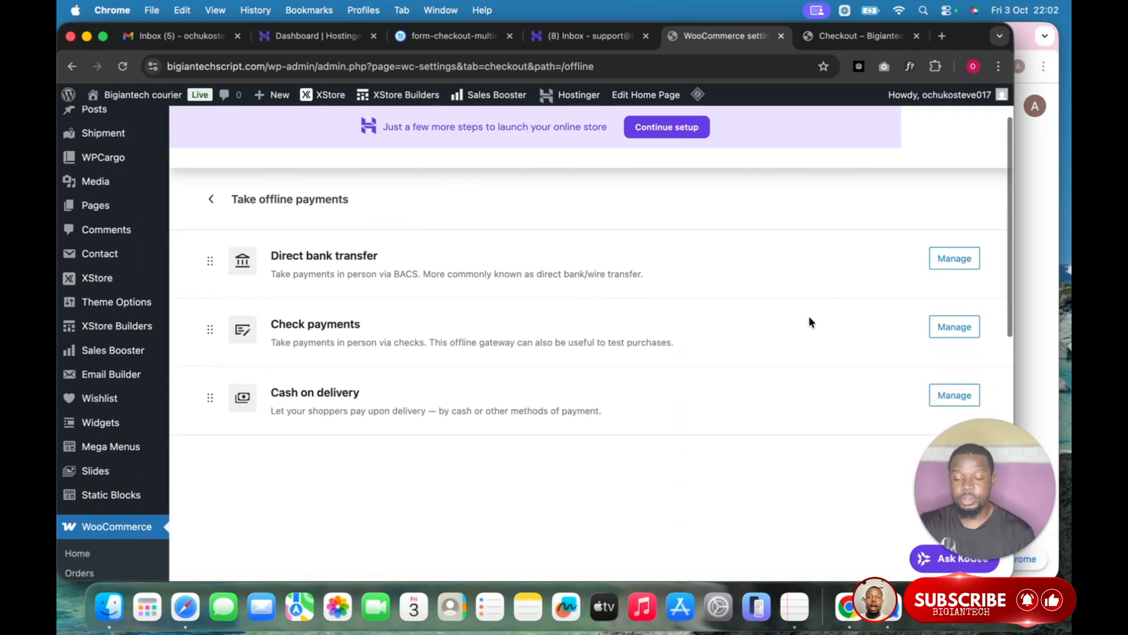
click(957, 283)
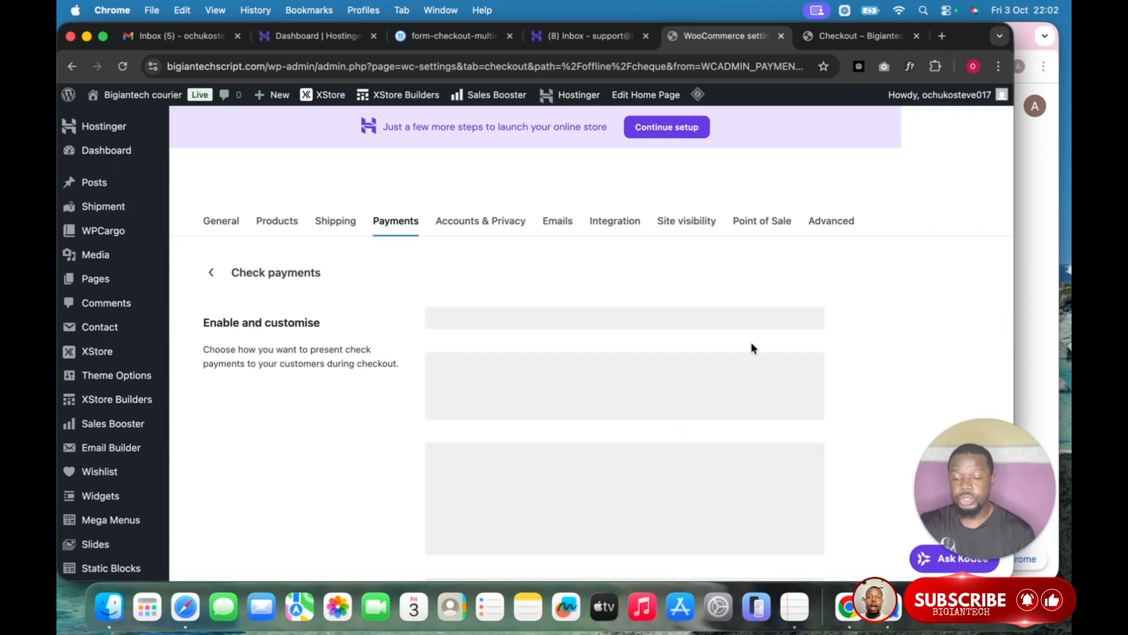
Disable Check payments, save the change, and return to the offline methods list.
click(431, 313)
scroll(431, 317, down, 5)
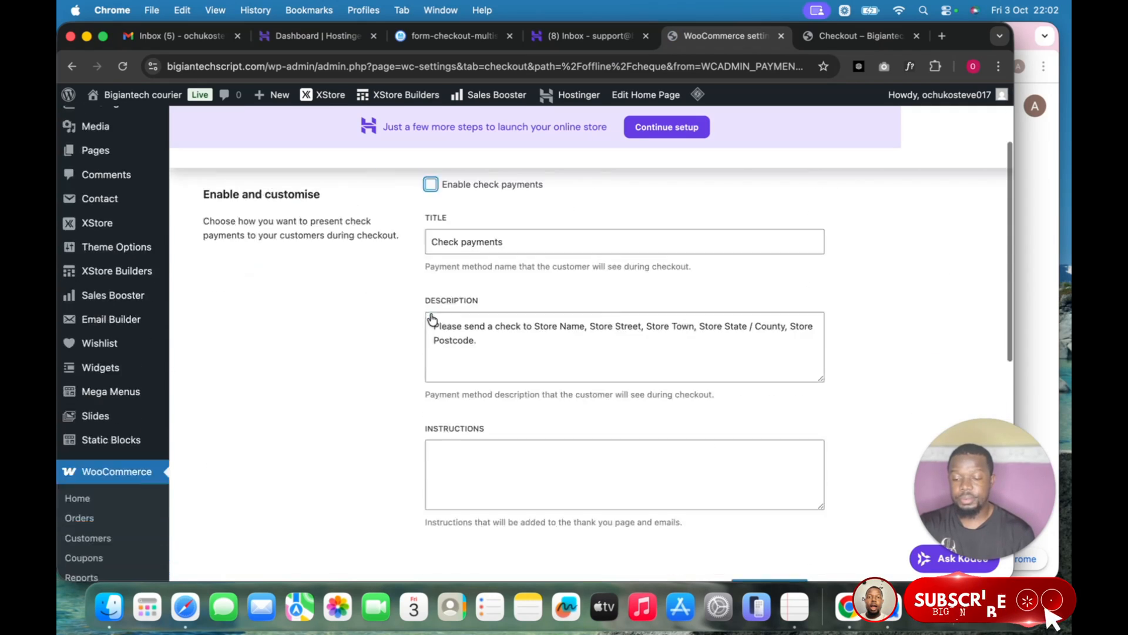
click(744, 389)
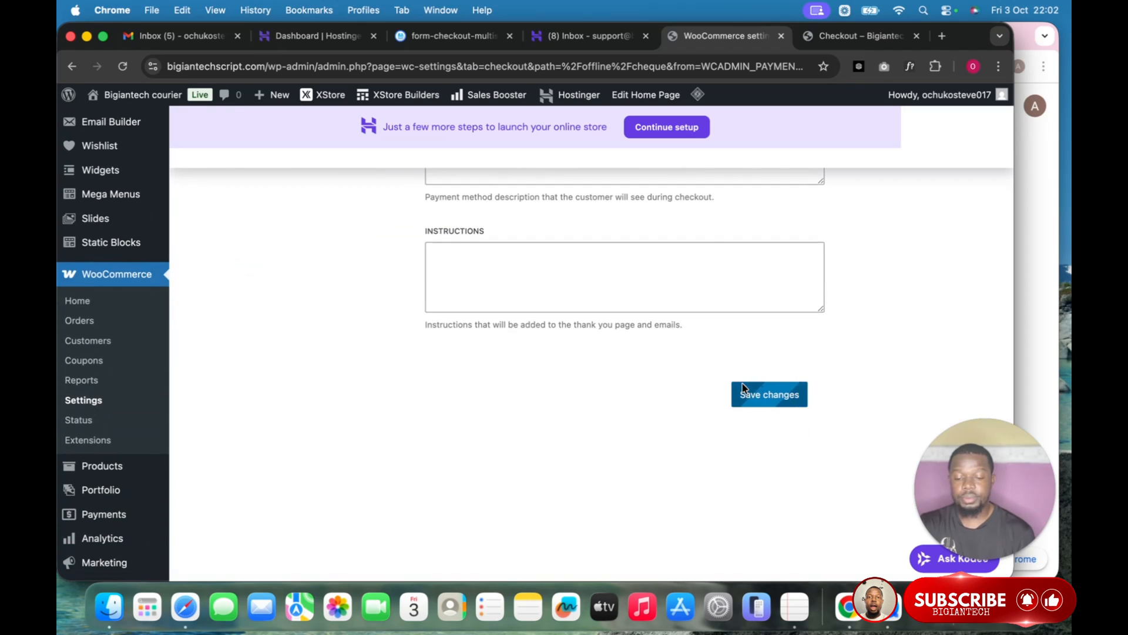
scroll(386, 433, up, 5)
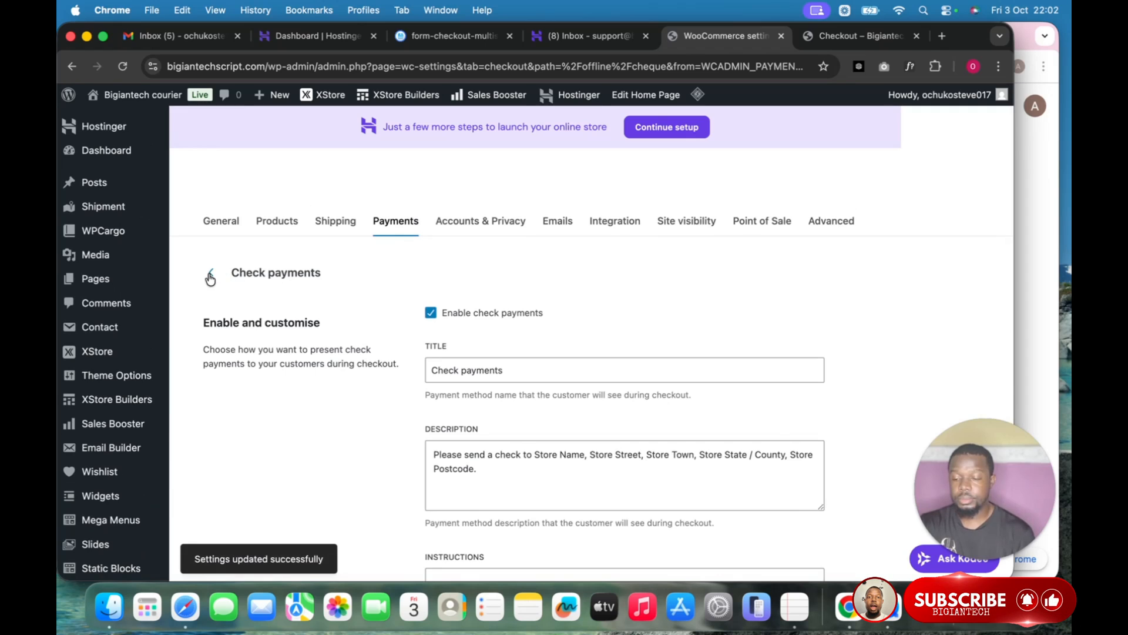
click(211, 276)
Disable Cash on delivery in its settings and save the change.
scroll(811, 343, down, 3)
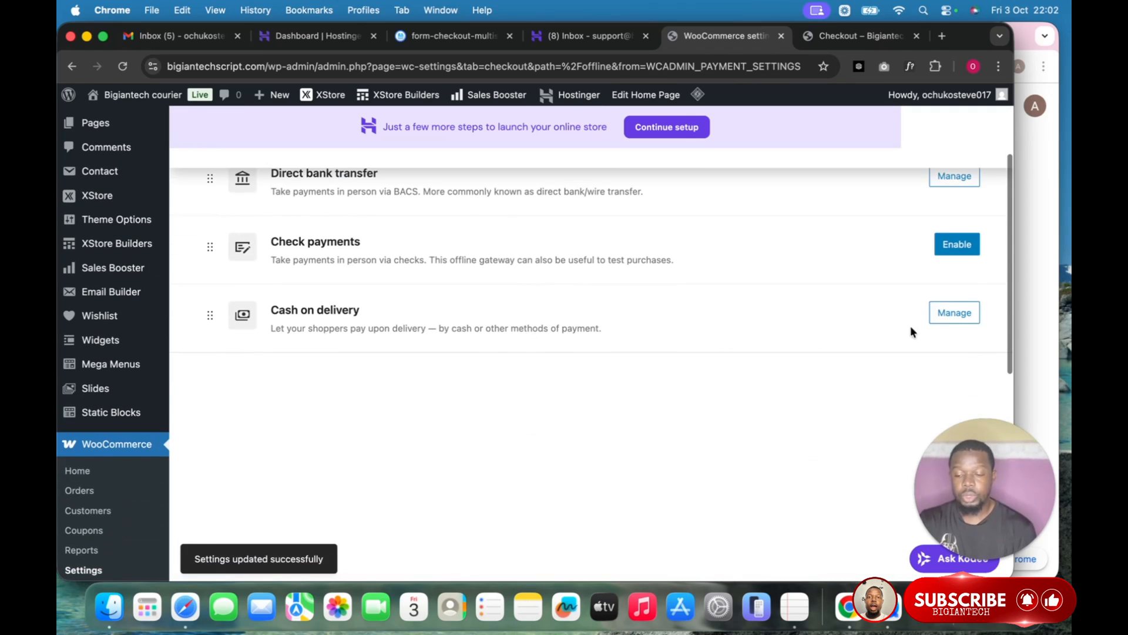
click(959, 310)
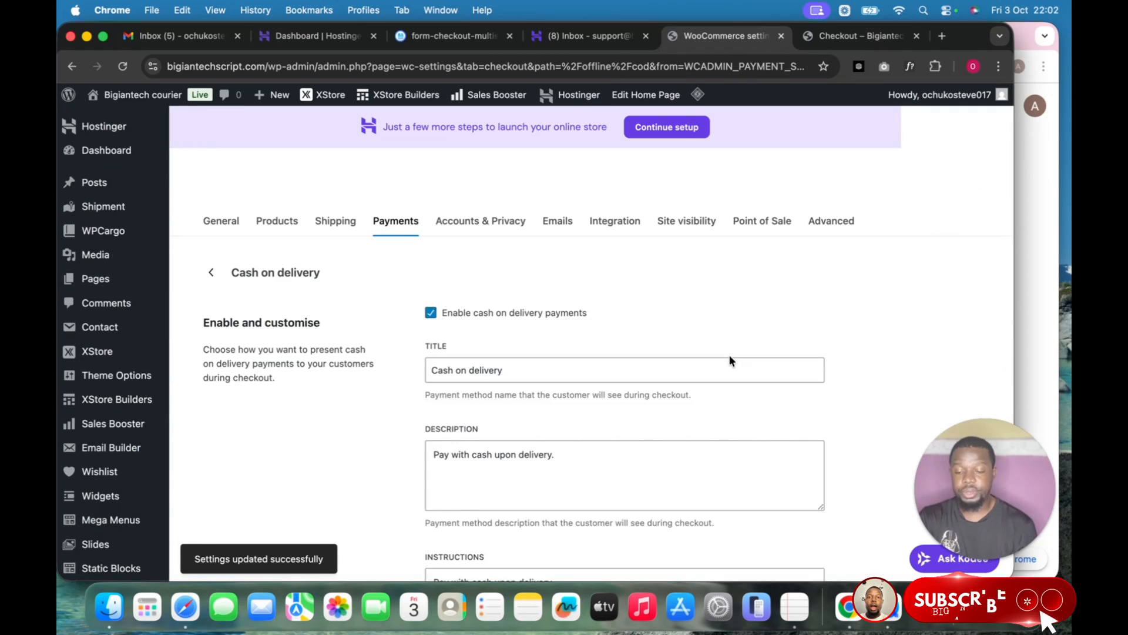
scroll(730, 360, down, 1)
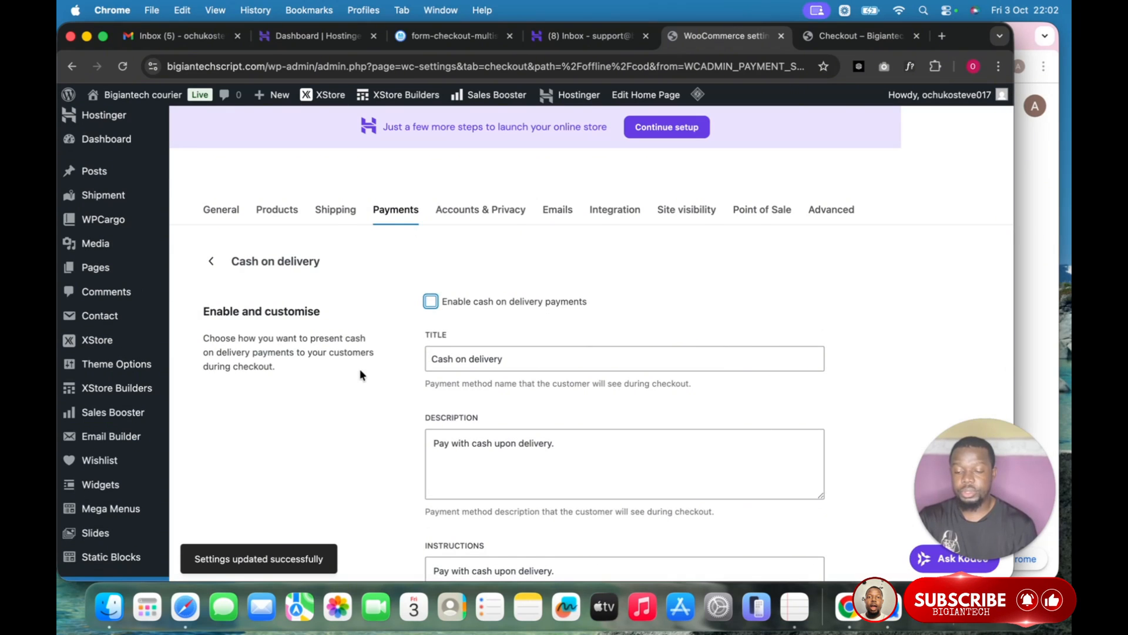
scroll(361, 370, down, 10)
click(767, 275)
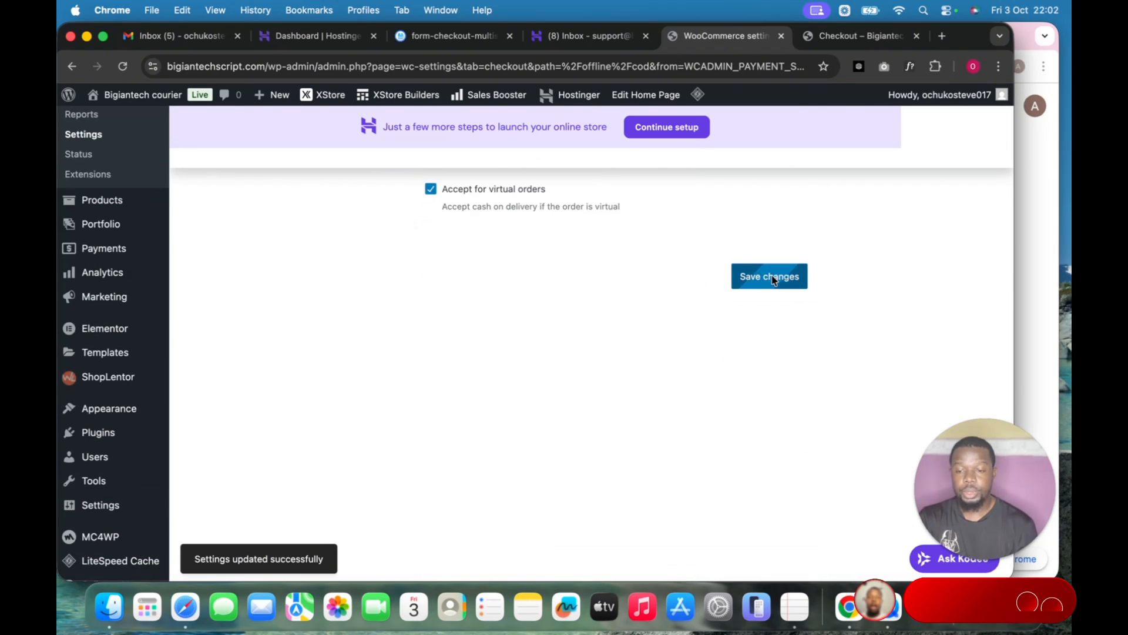
scroll(216, 332, up, 10)
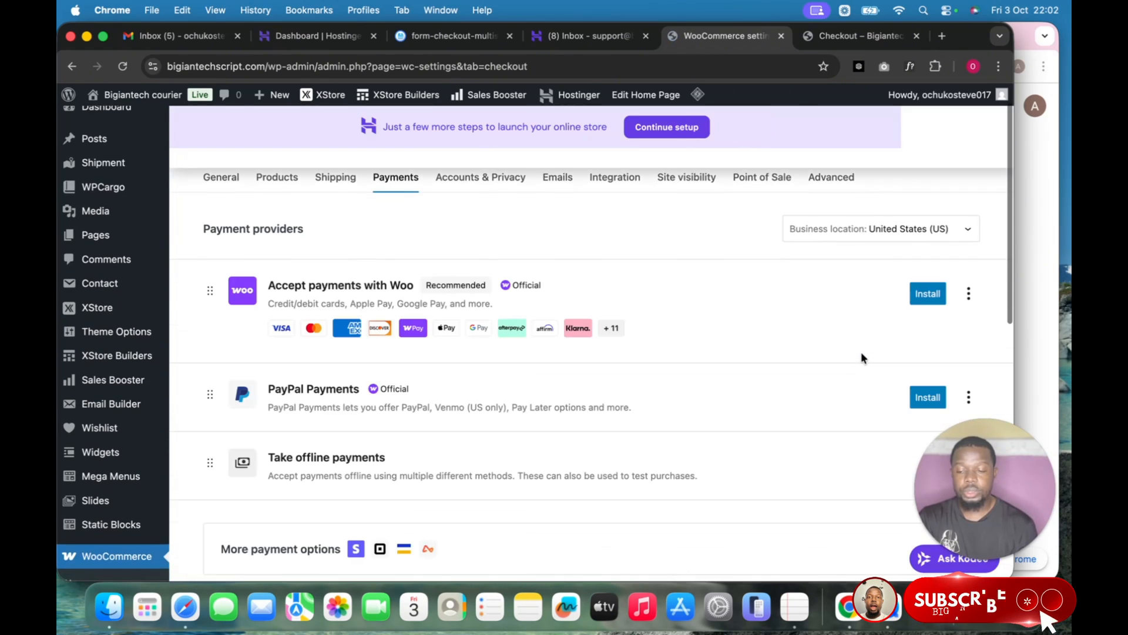
scroll(708, 393, down, 3)
In Direct bank transfer settings, add a new bank account with country Nigeria.
click(795, 376)
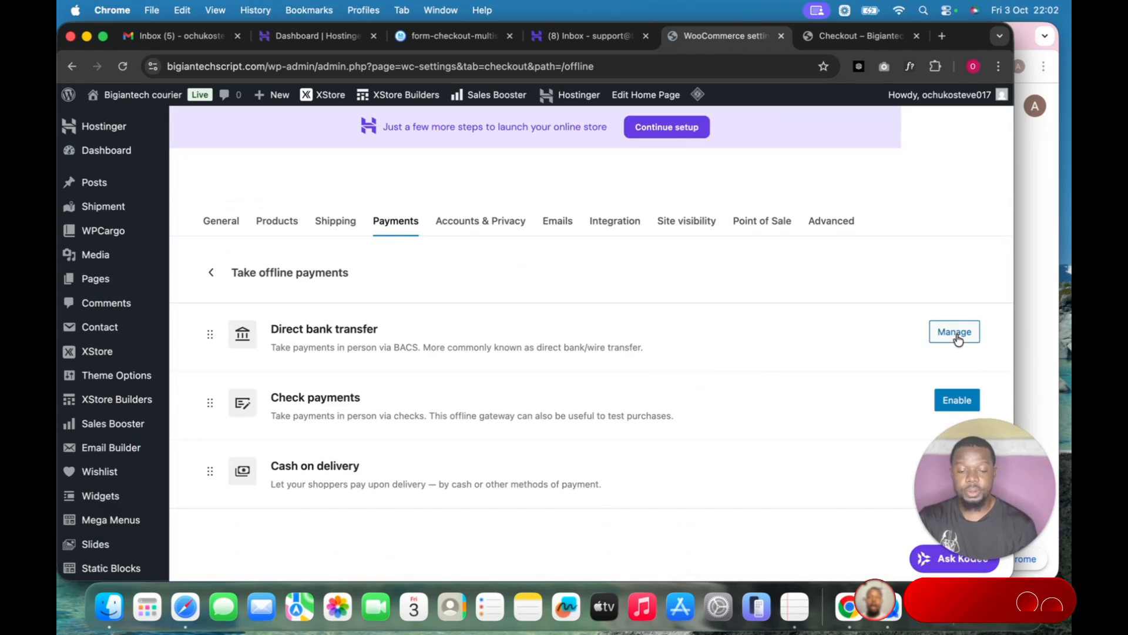
click(956, 332)
scroll(823, 358, down, 3)
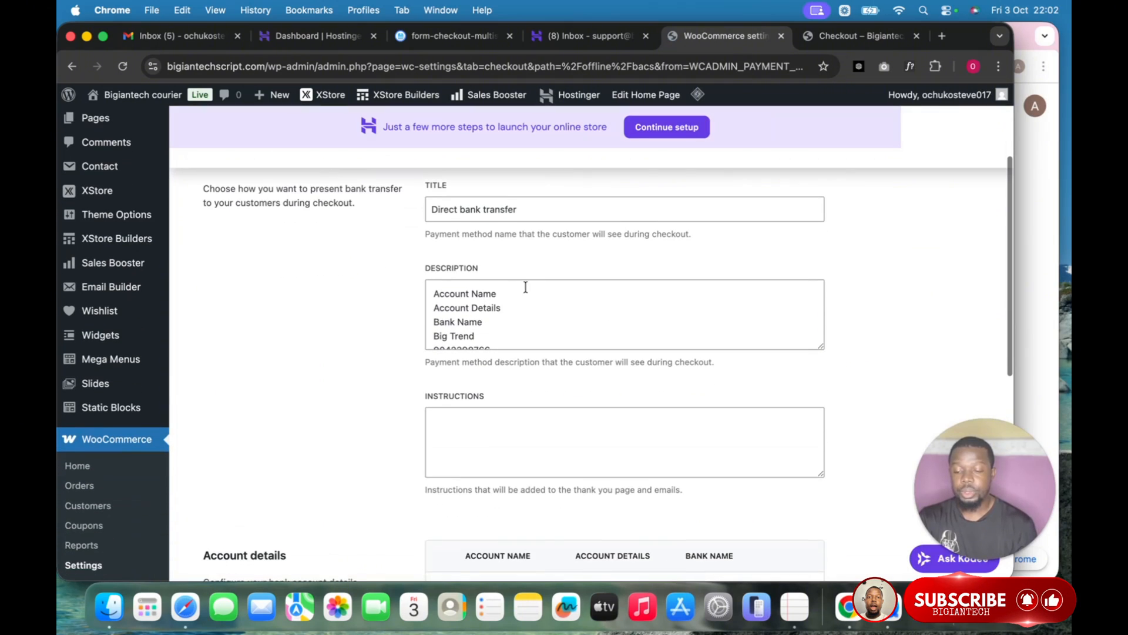
scroll(523, 314, down, 2)
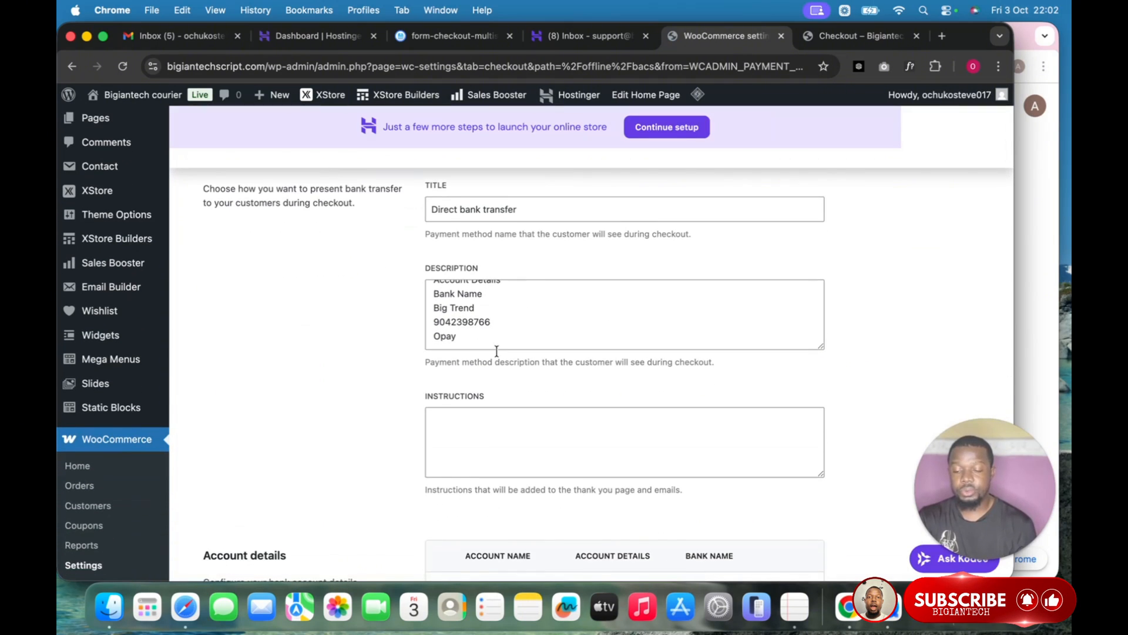
scroll(501, 344, down, 5)
click(773, 385)
click(511, 234)
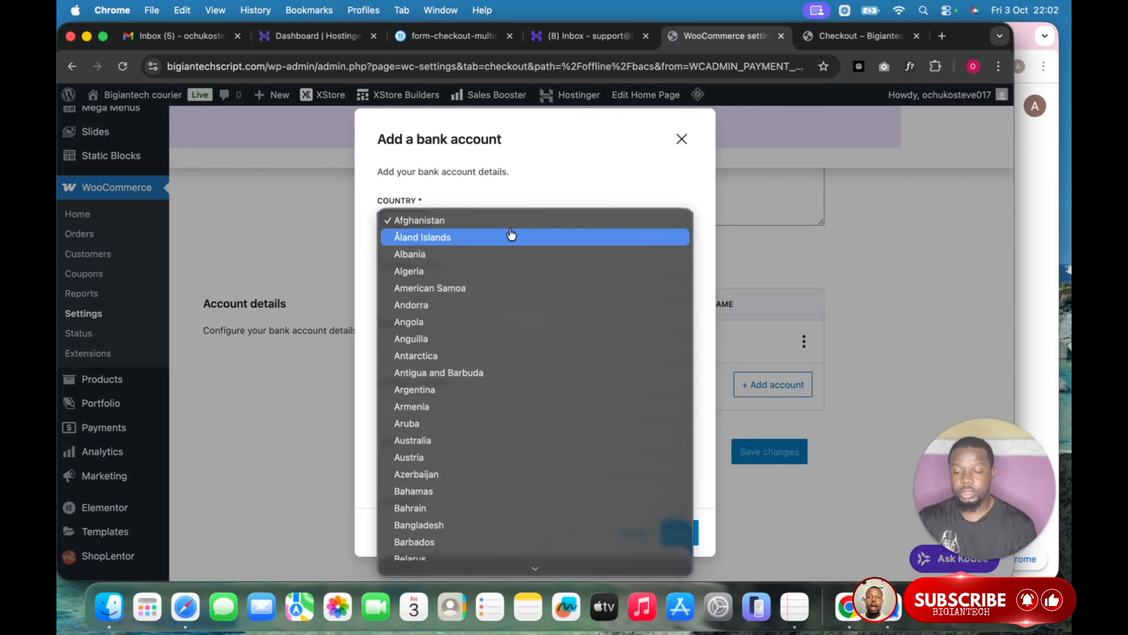
scroll(505, 435, down, 10)
scroll(506, 435, down, 15)
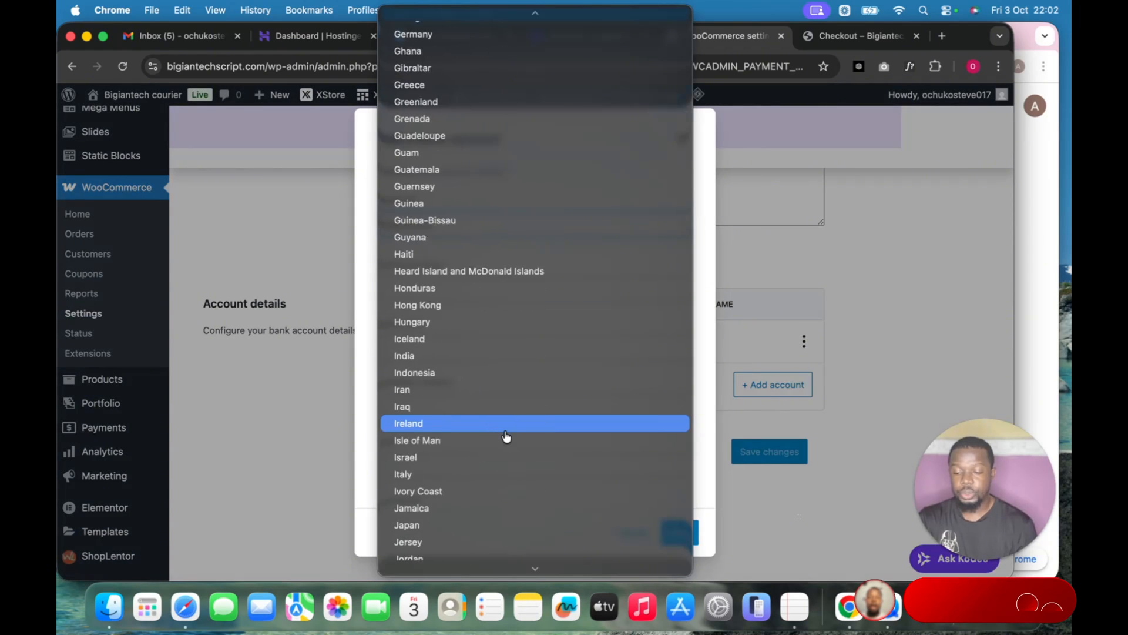
scroll(507, 436, down, 5)
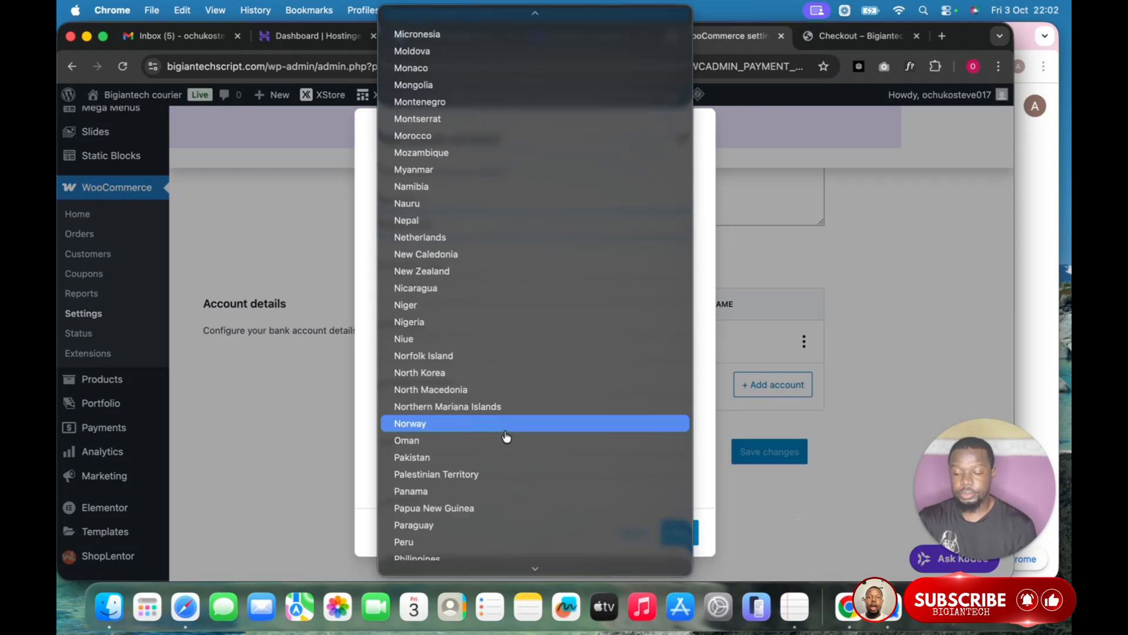
click(463, 259)
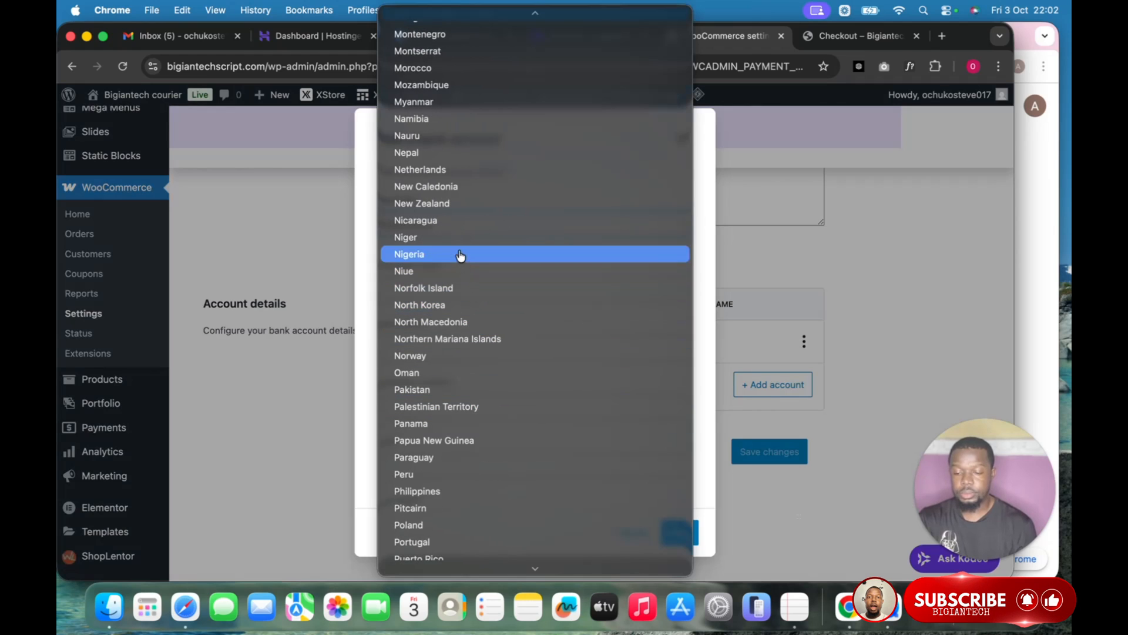
Name the account and bank 'Check payments', enter the account number, and save.
click(478, 294)
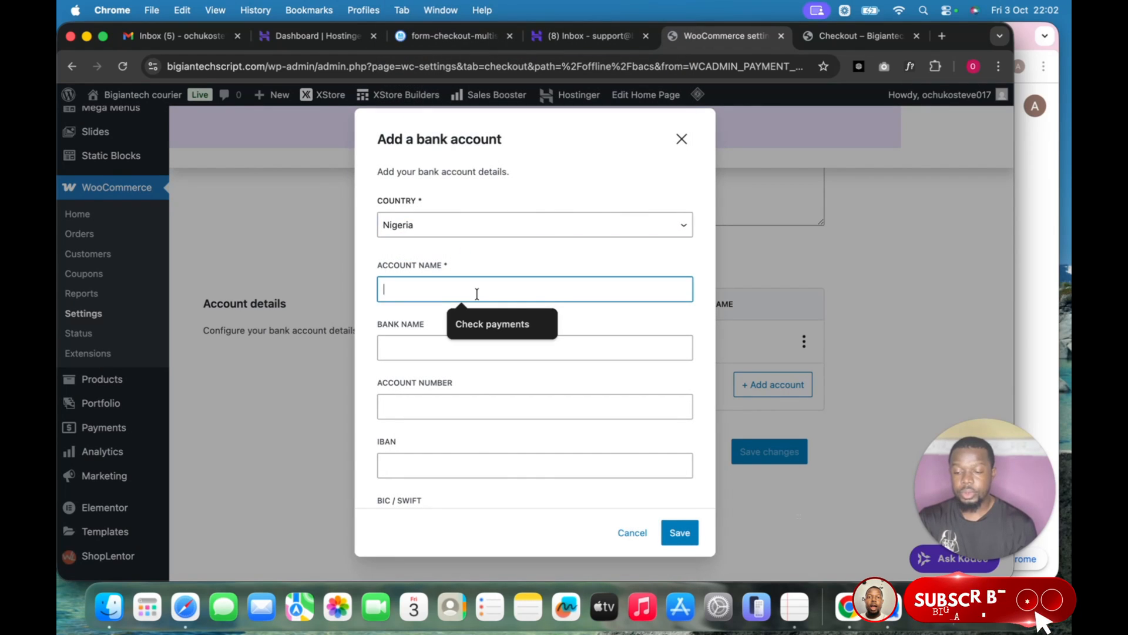
click(491, 326)
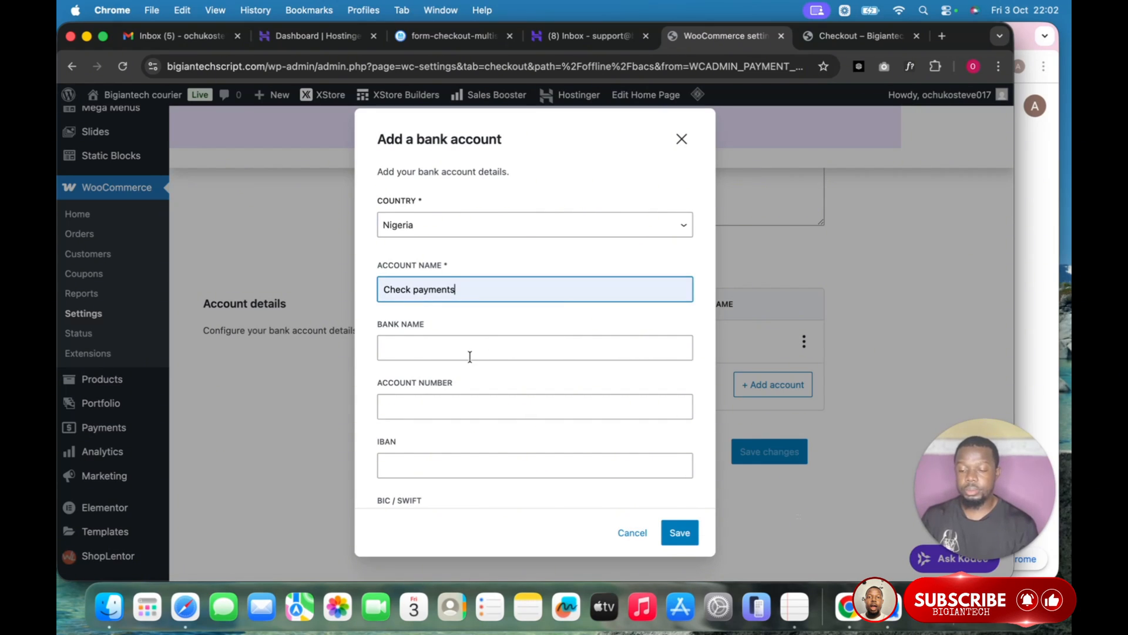
click(470, 356)
click(479, 384)
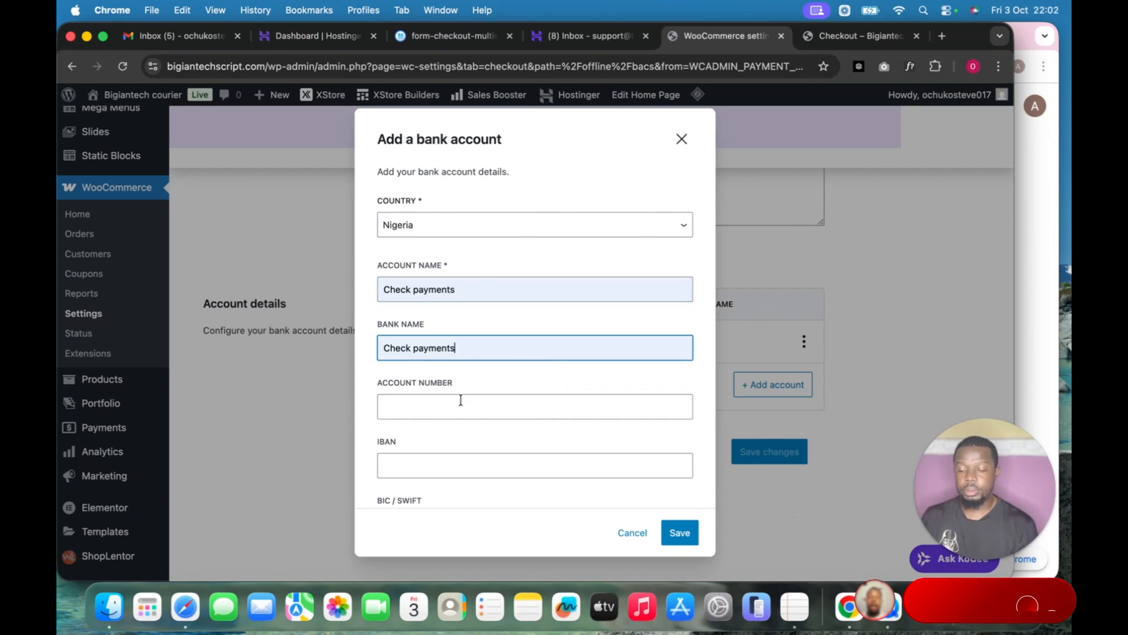
click(458, 402)
key(Escape)
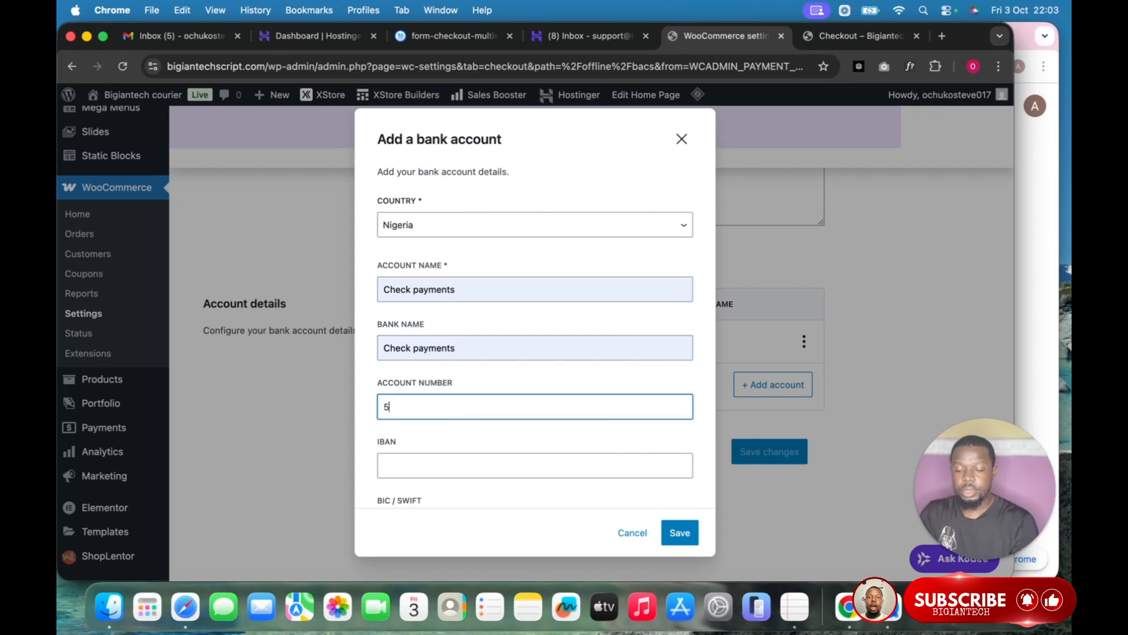
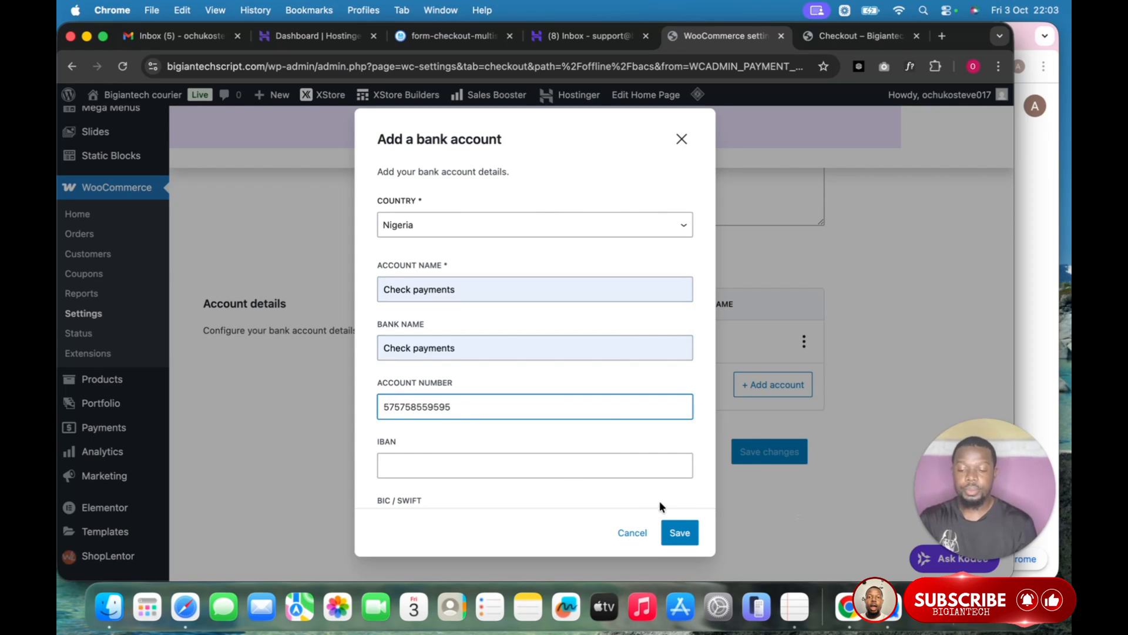
click(680, 531)
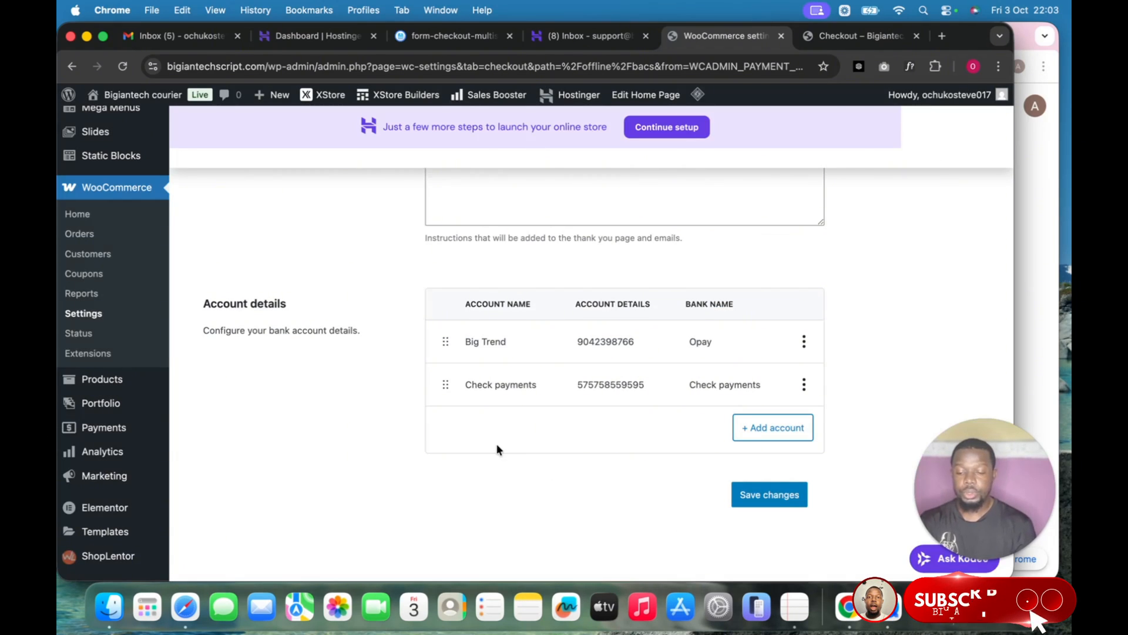
Paste the Check payments account details on new lines below Opay in the description and save.
drag(406, 387, 684, 386)
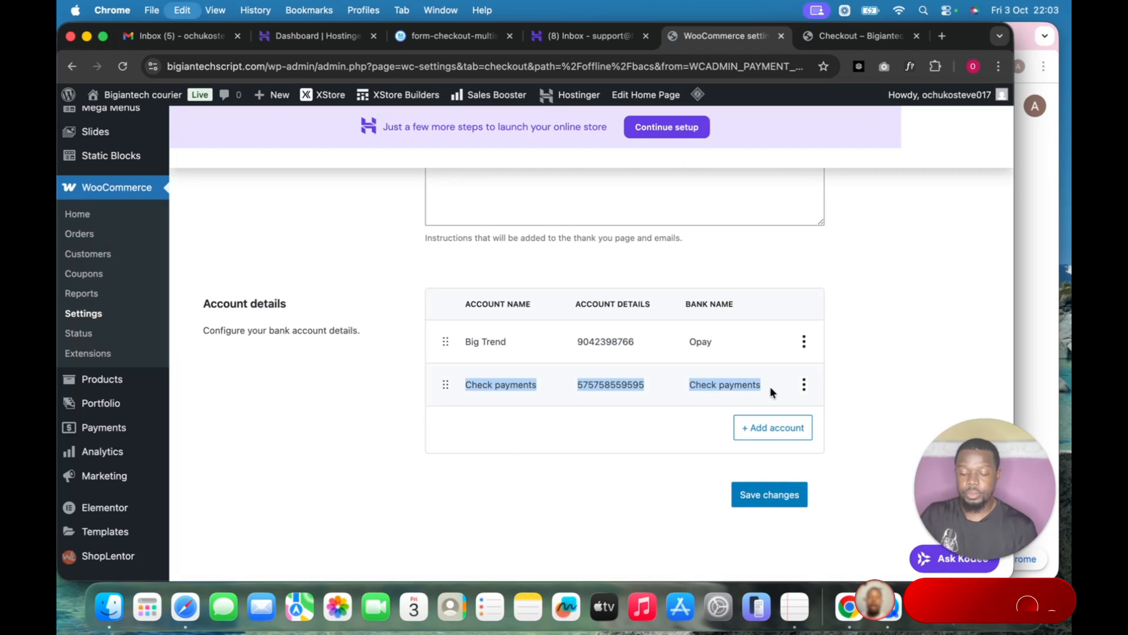
click(362, 445)
scroll(361, 442, up, 5)
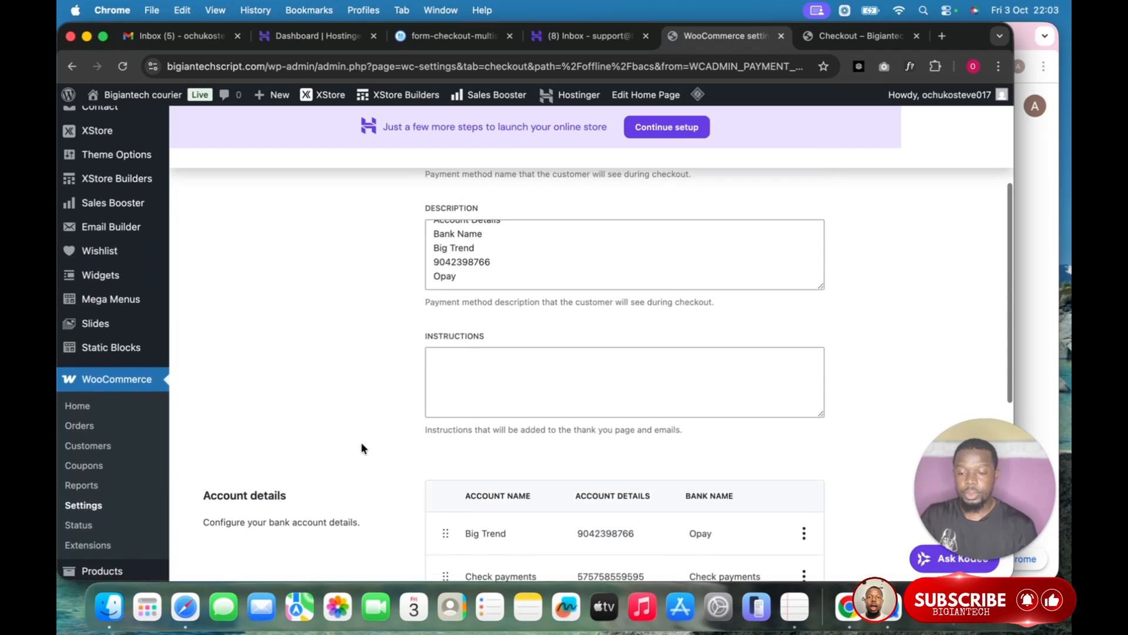
click(476, 374)
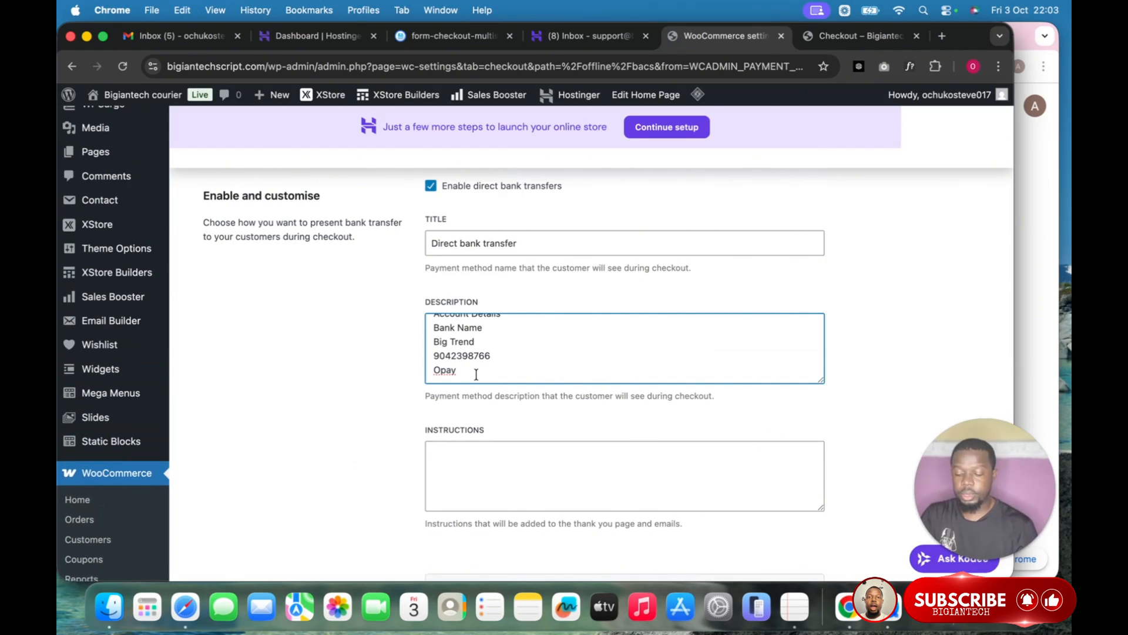
key(Return)
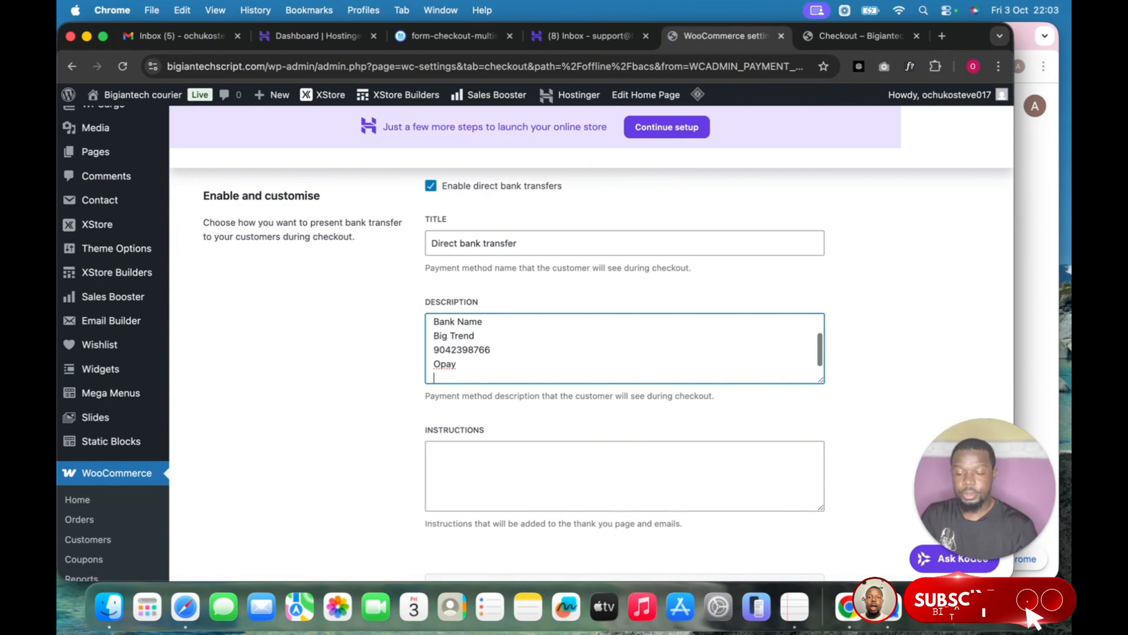
key(Return)
key(Return)
key(Return)
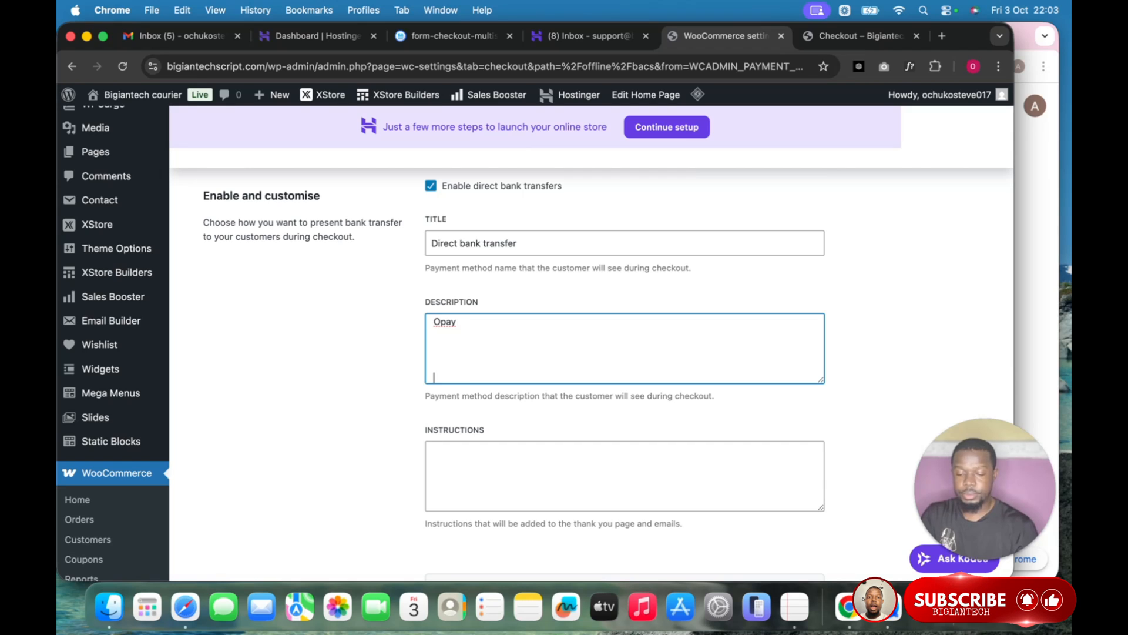
key(super+v)
scroll(395, 413, down, 5)
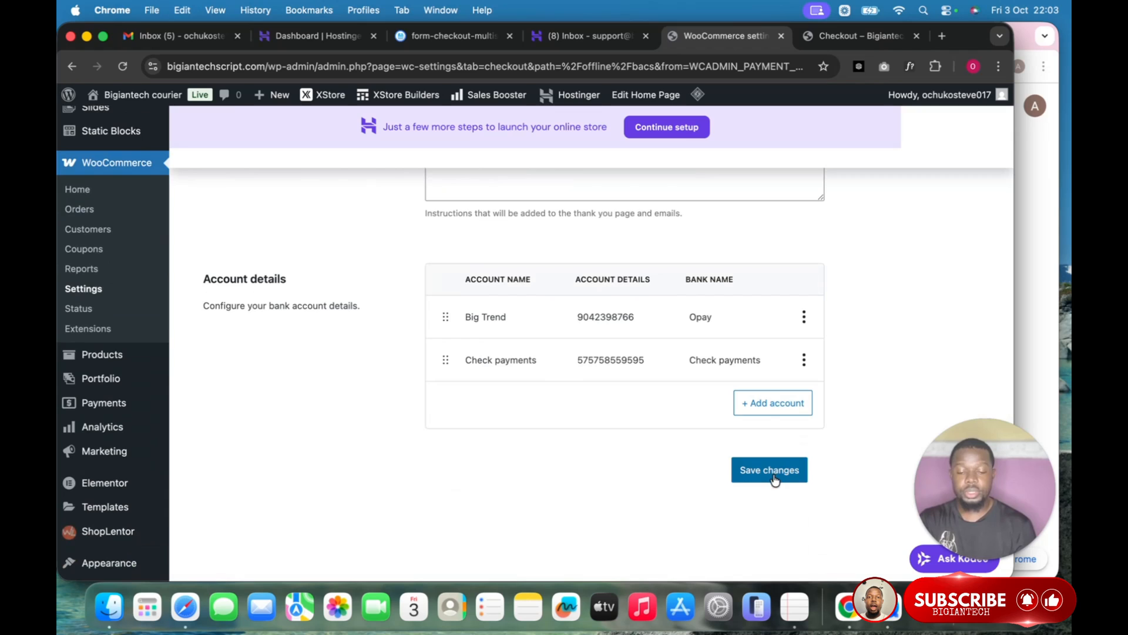
click(773, 478)
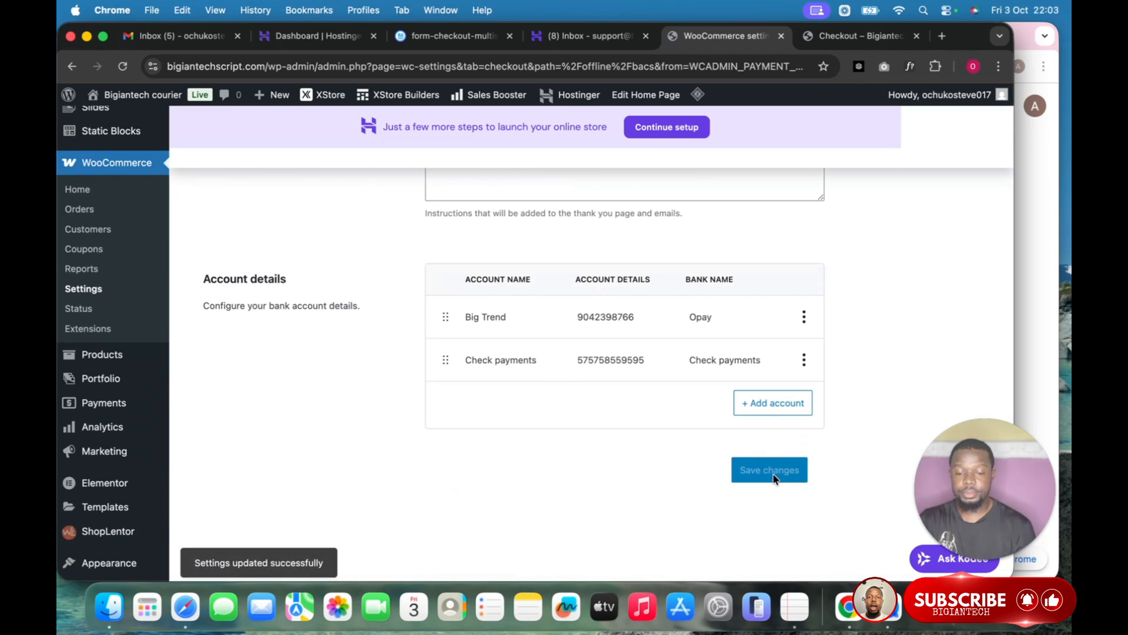
click(808, 40)
Reload the checkout to verify the bank transfer details include Check payments, then return to settings.
click(122, 66)
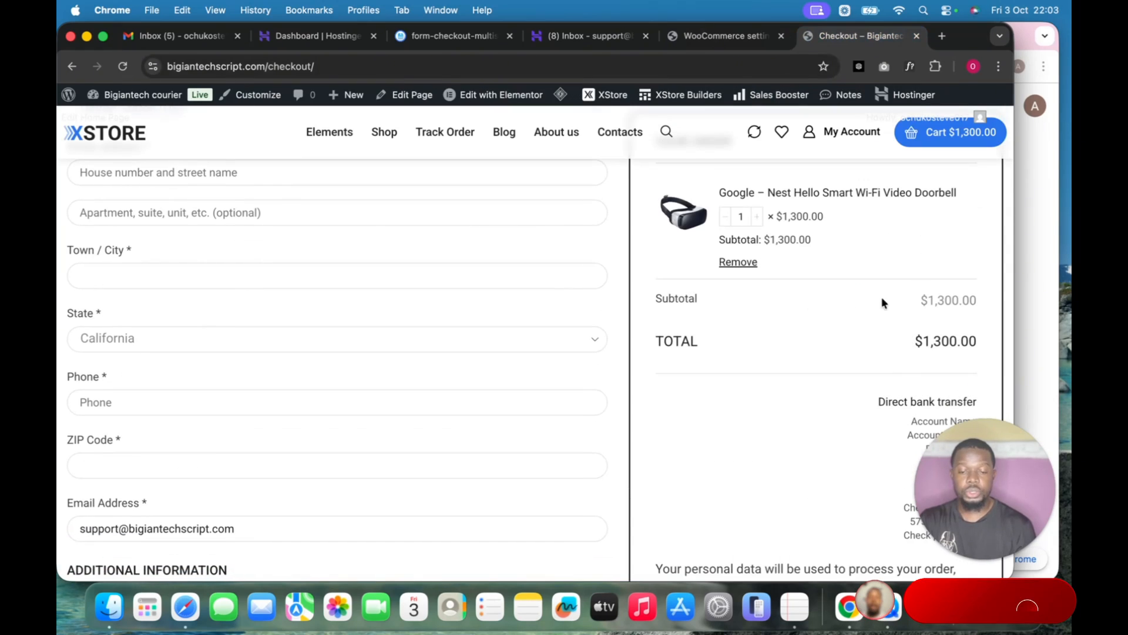
scroll(937, 348, down, 2)
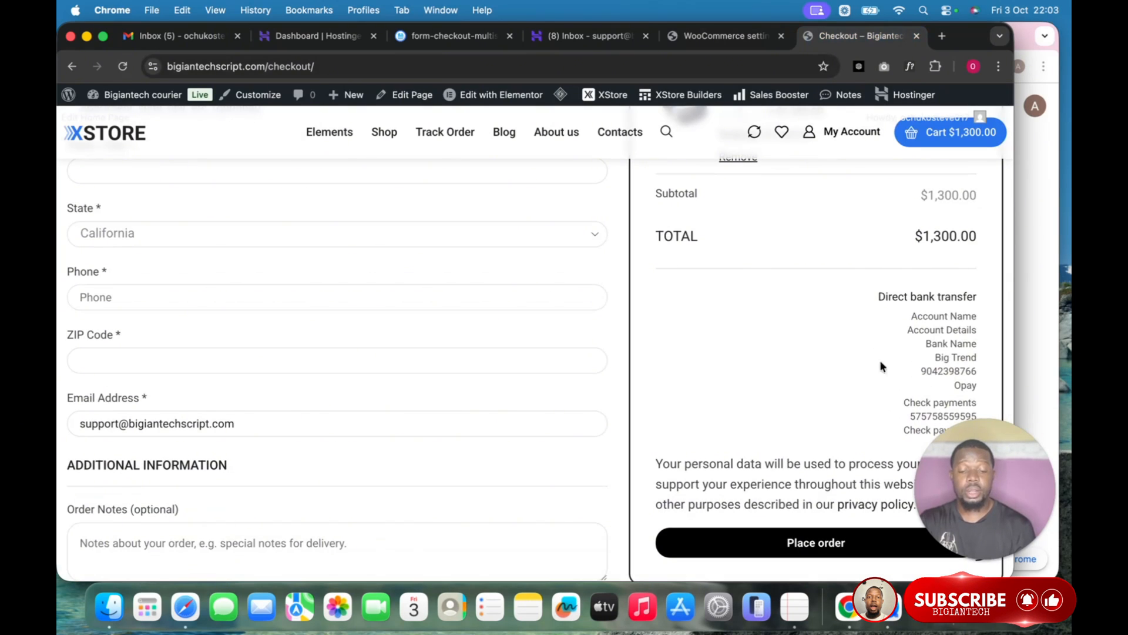
scroll(811, 366, down, 1)
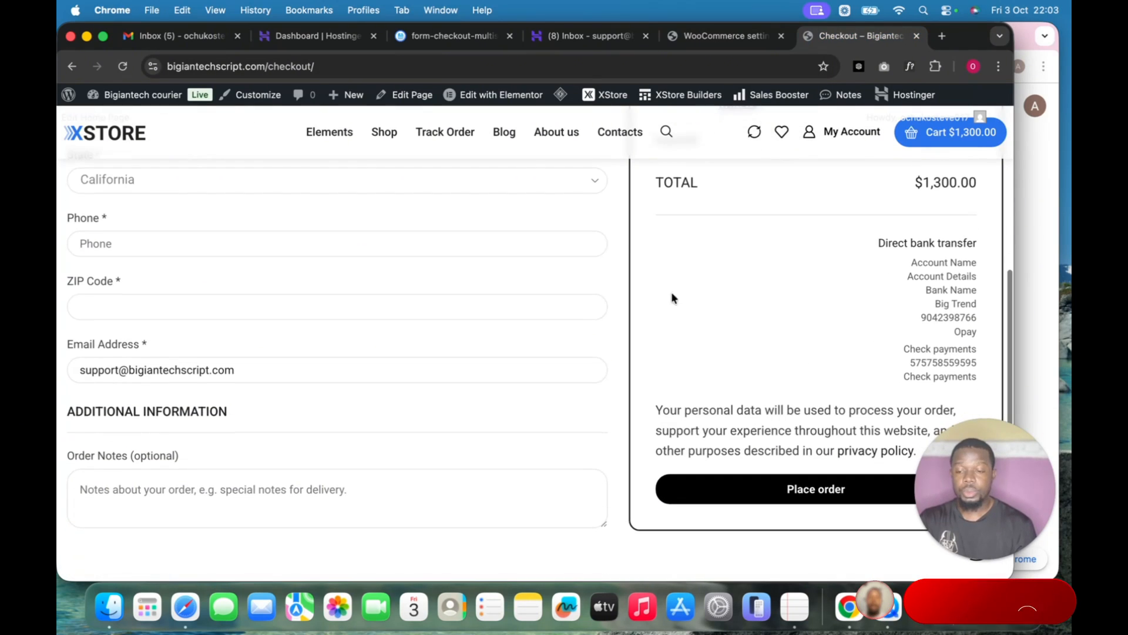
click(710, 35)
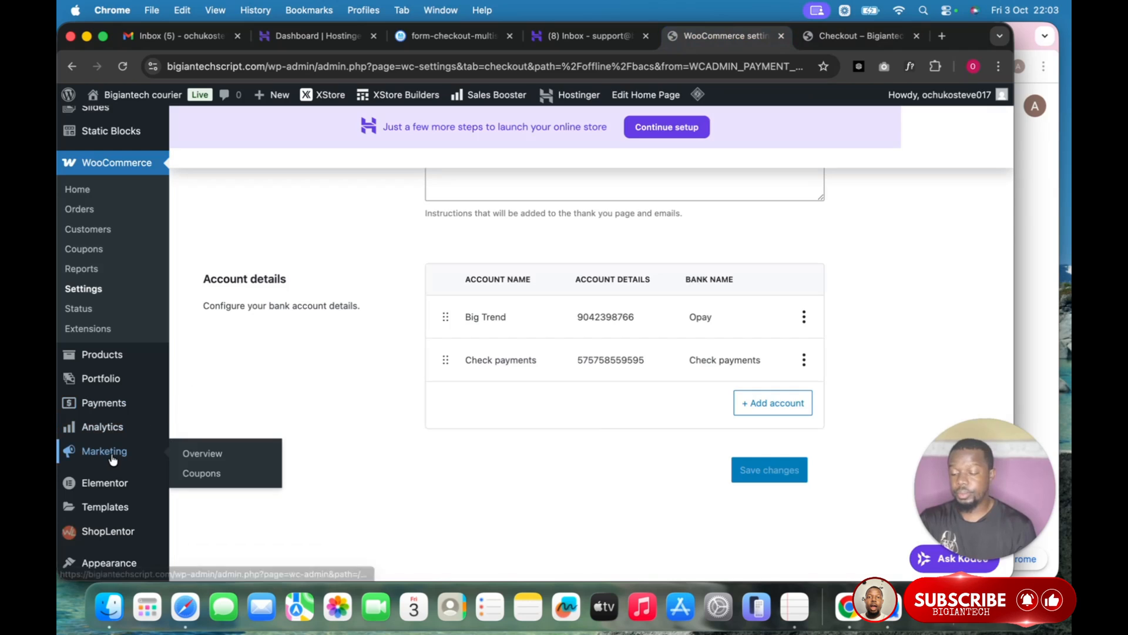
scroll(112, 461, down, 3)
Upload flexible-checkout-fields-pro-4.0.8.zip through Plugins > Add Plugin and install it.
mouse_move(113, 459)
scroll(112, 396, down, 3)
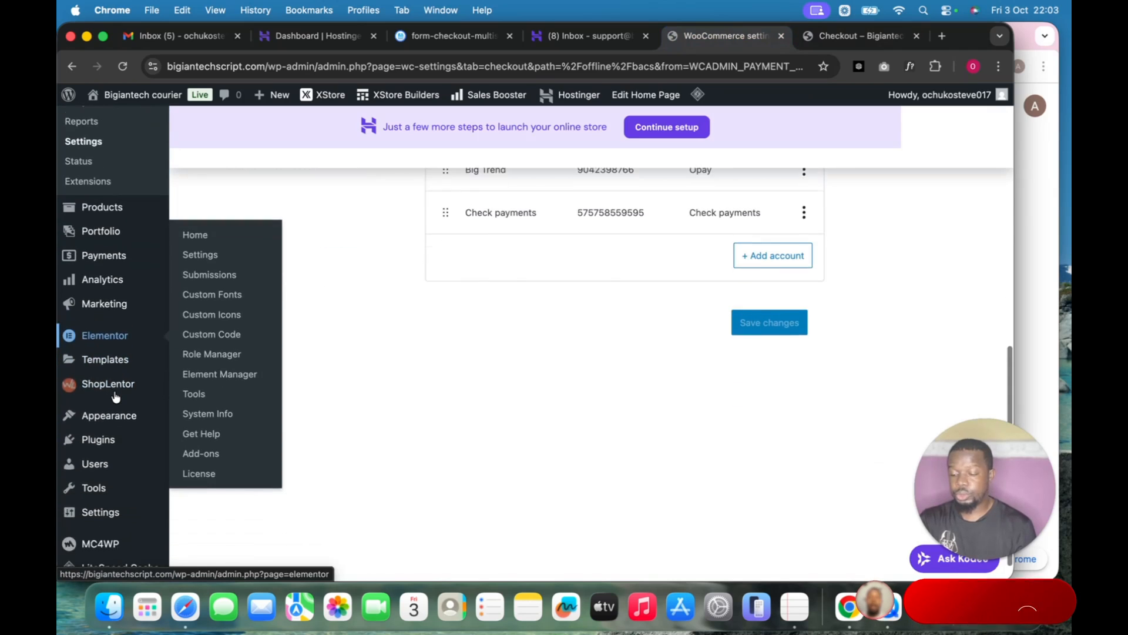
mouse_move(97, 410)
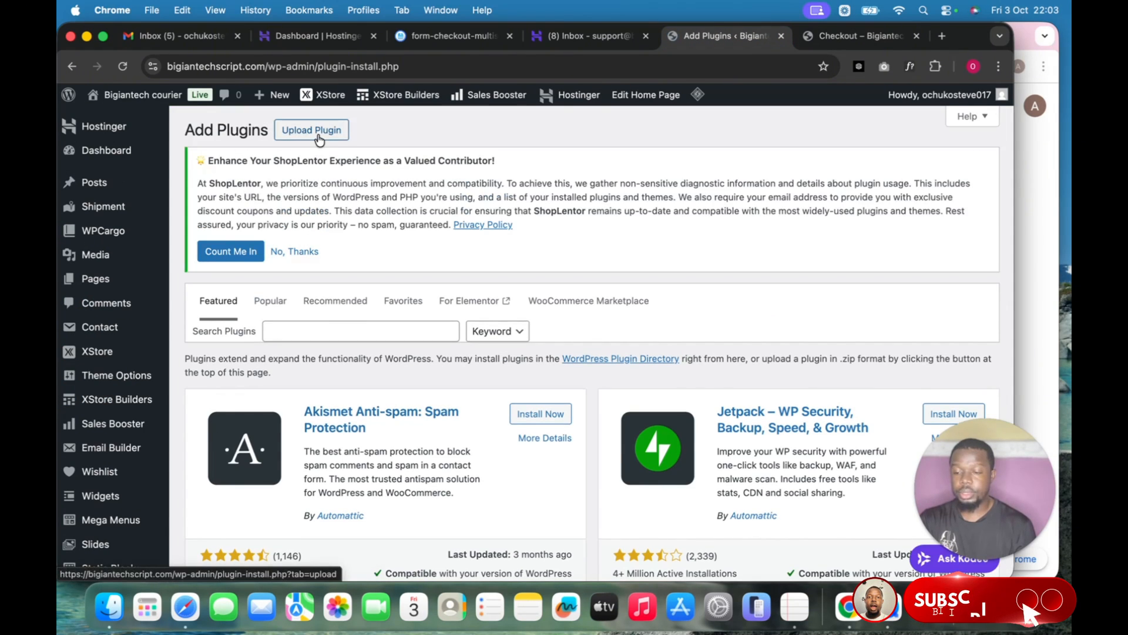
click(317, 132)
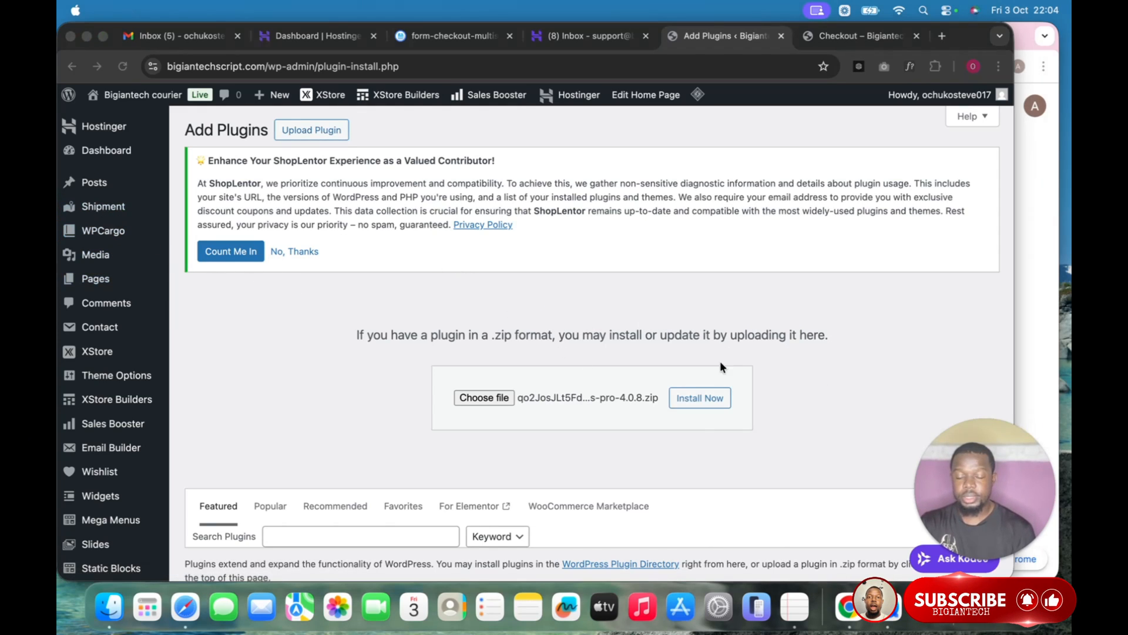
click(776, 397)
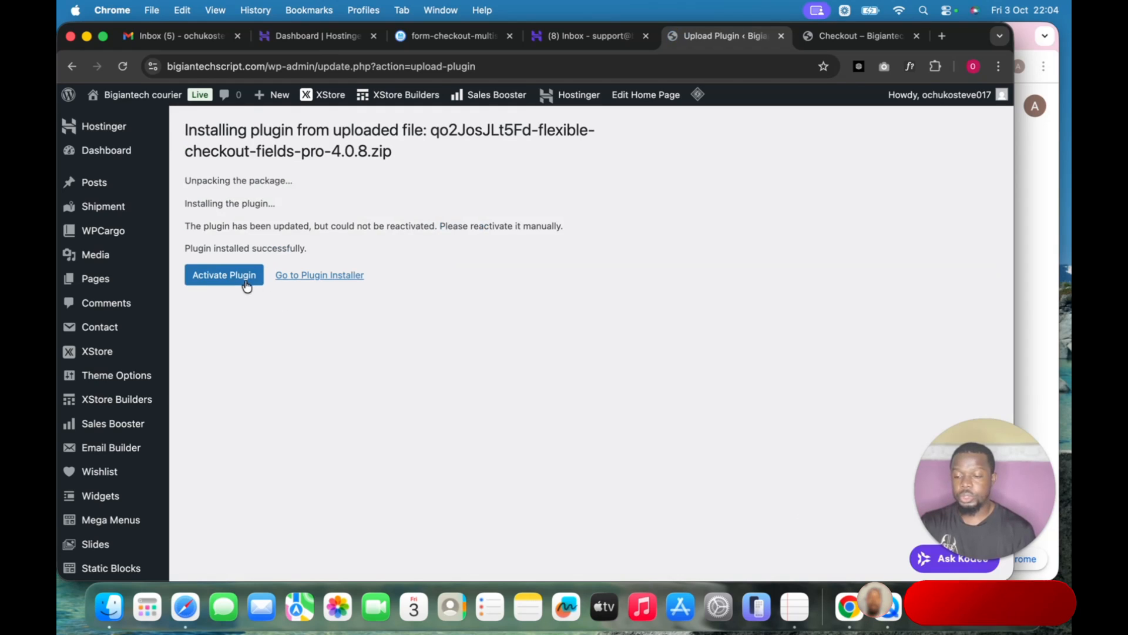
Activate Flexible Checkout Fields PRO 4.0.8, then install and activate free Flexible Checkout Fields 4.1.27.
click(241, 283)
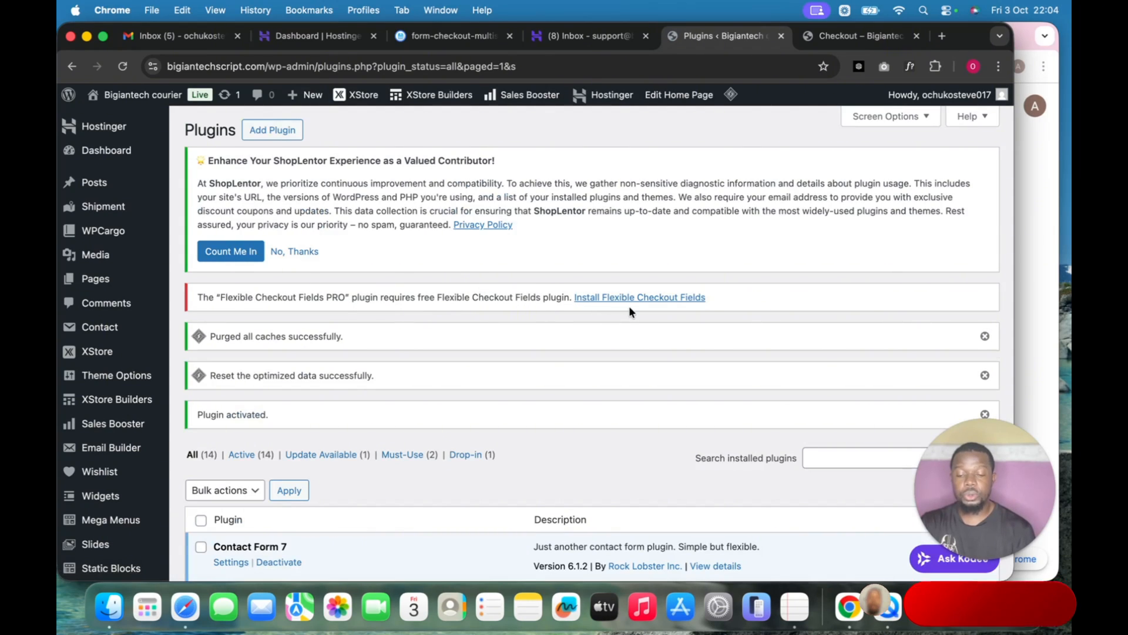
click(656, 298)
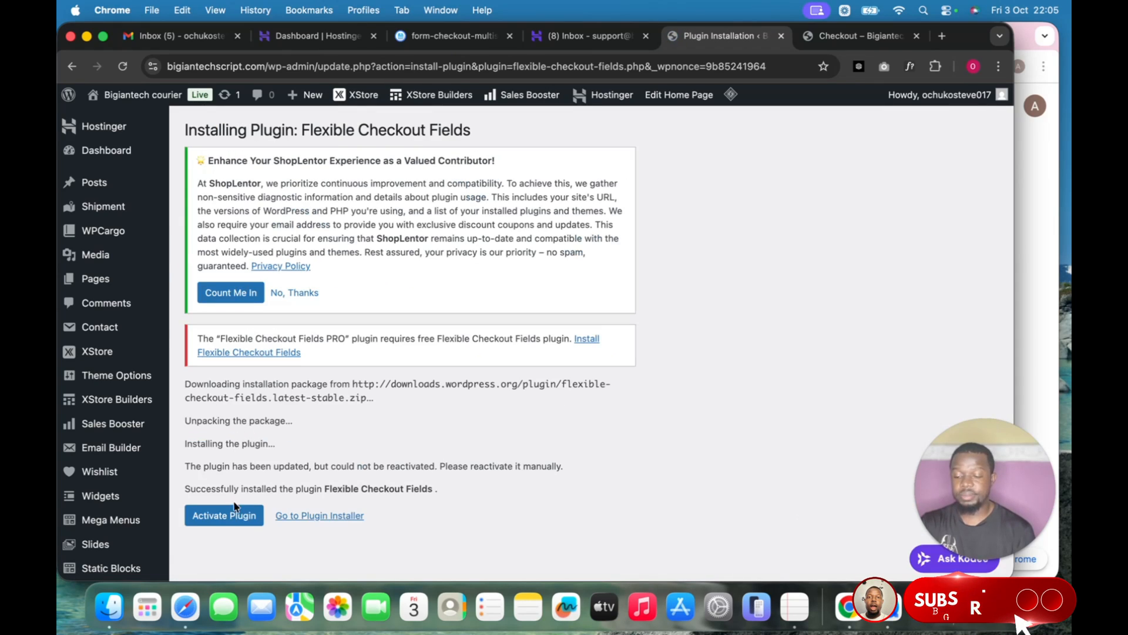
click(235, 523)
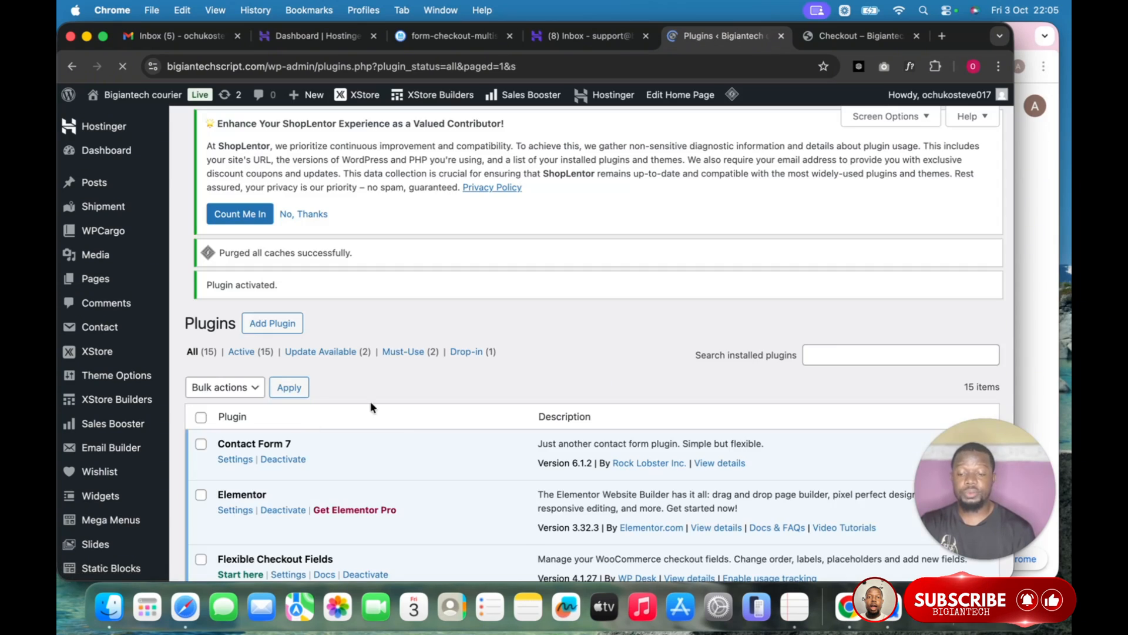
scroll(471, 343, down, 10)
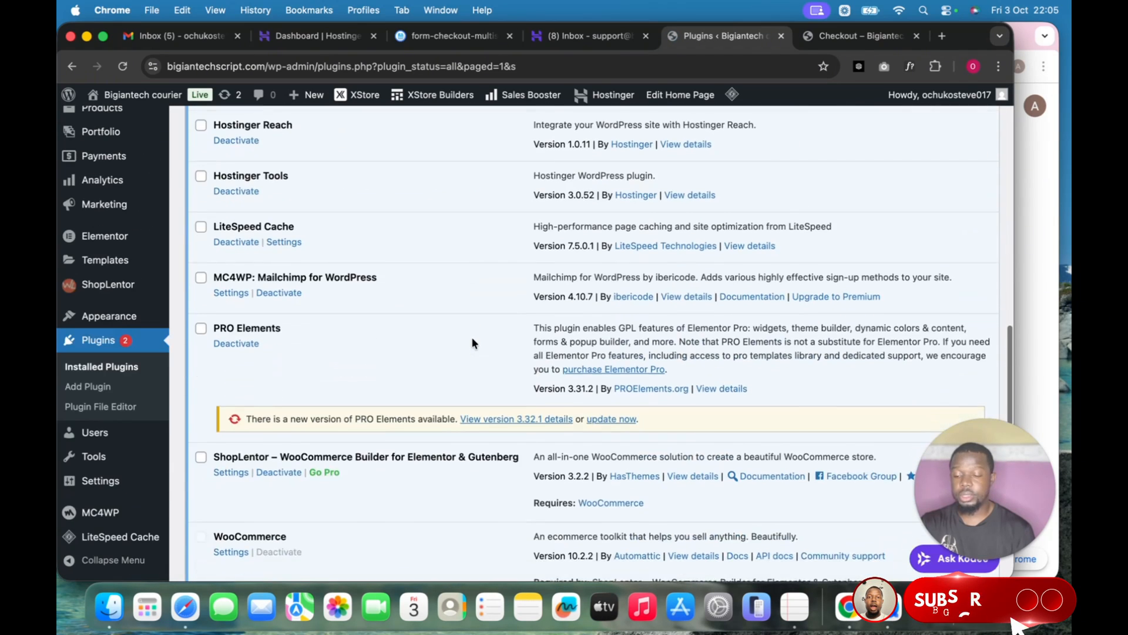
scroll(471, 343, up, 4)
scroll(499, 274, up, 5)
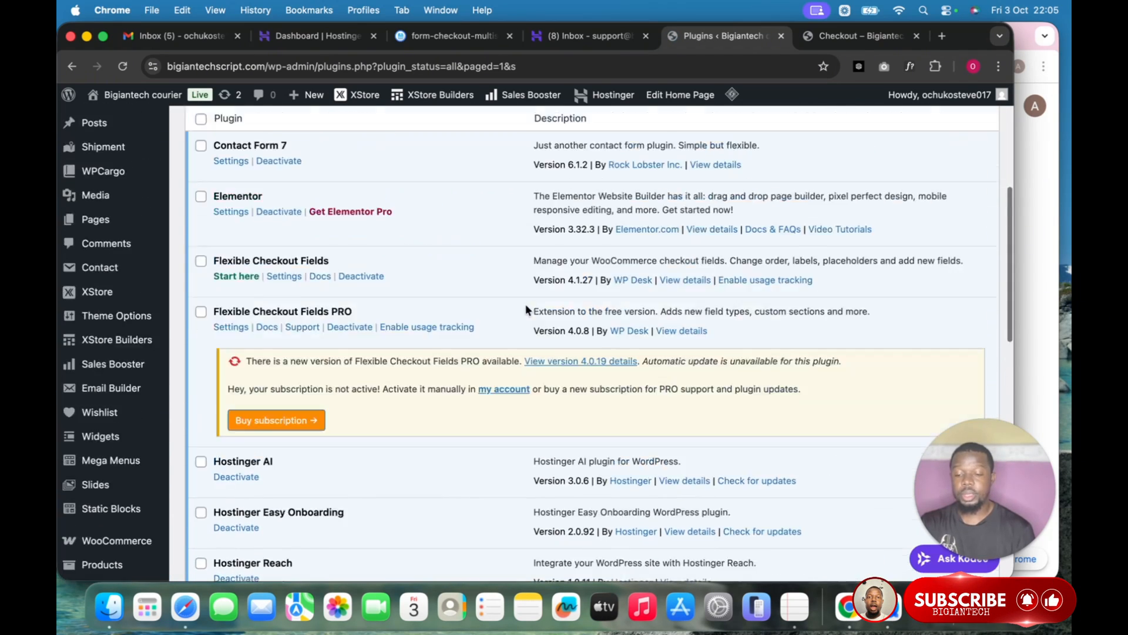
scroll(305, 333, down, 2)
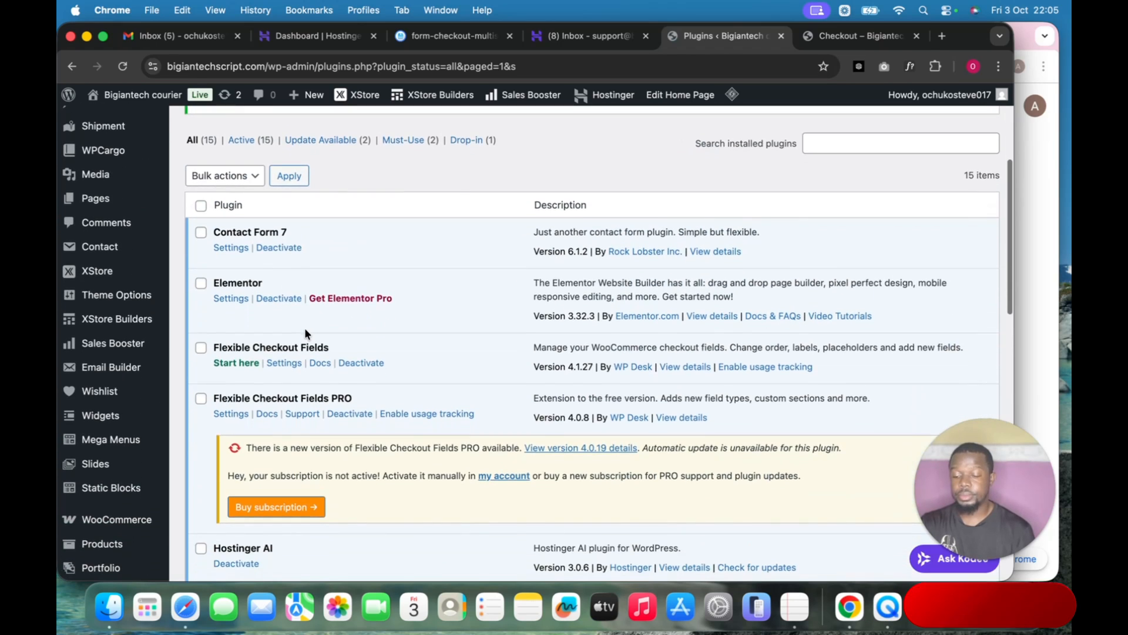
scroll(305, 333, up, 6)
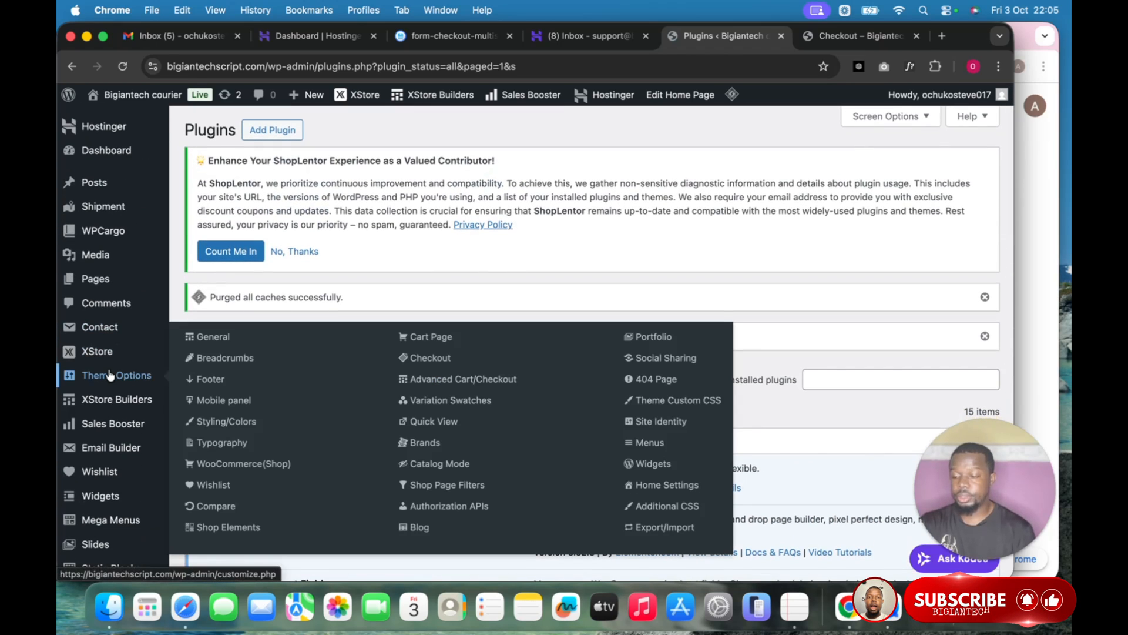
mouse_move(140, 408)
scroll(139, 408, down, 3)
scroll(140, 407, down, 3)
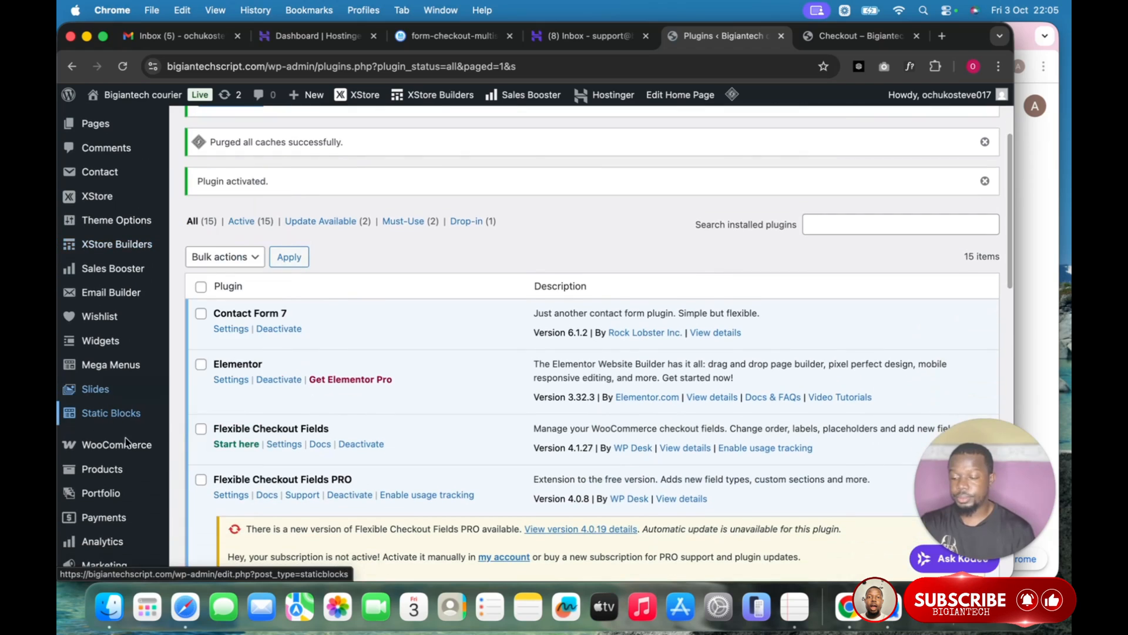
mouse_move(136, 445)
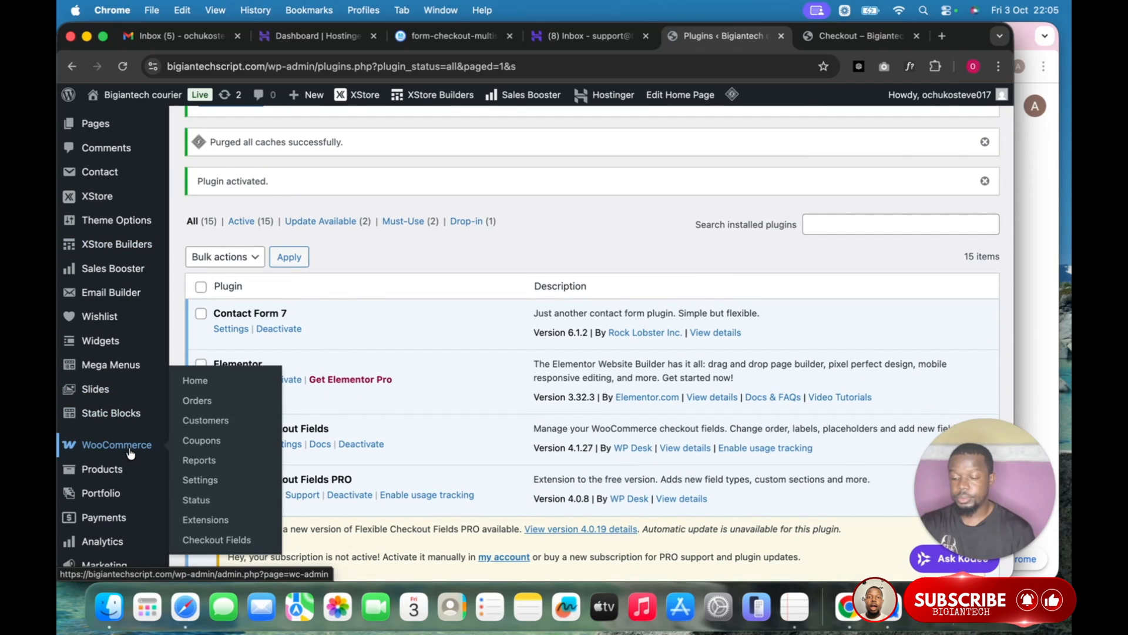
Open the Flexible Checkout Fields settings, briefly checking the storefront checkout page.
click(206, 546)
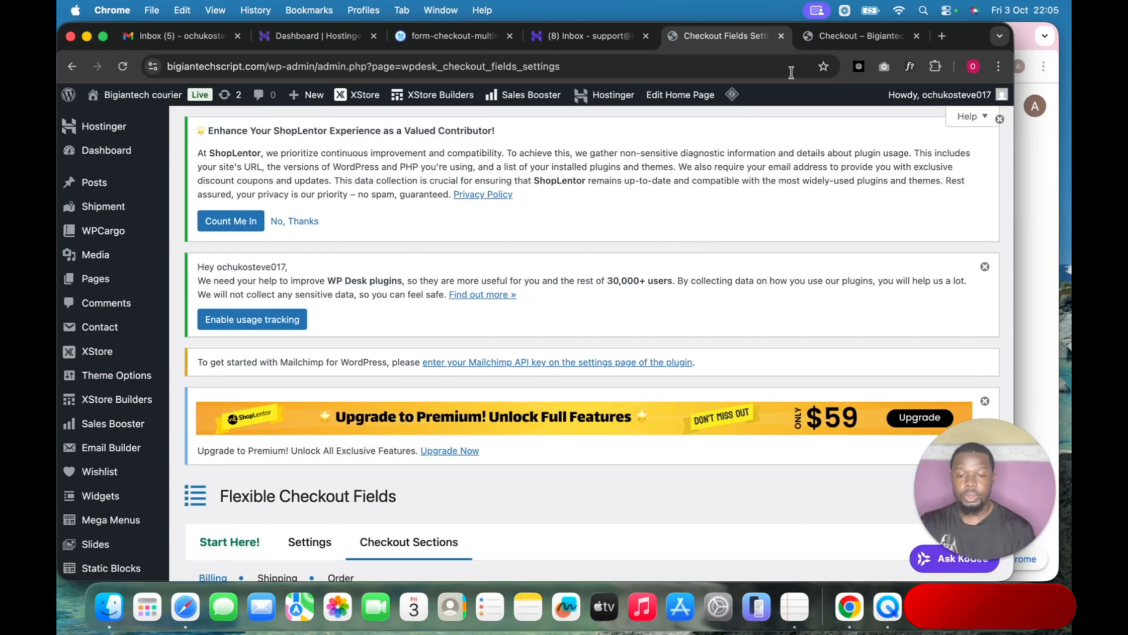
click(853, 41)
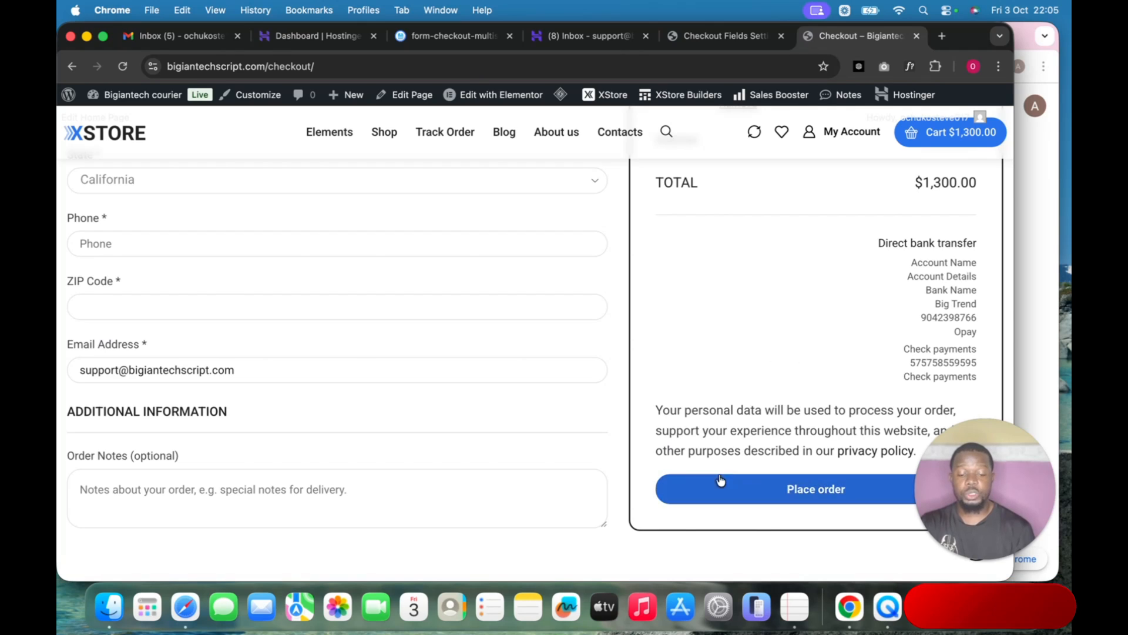
click(721, 39)
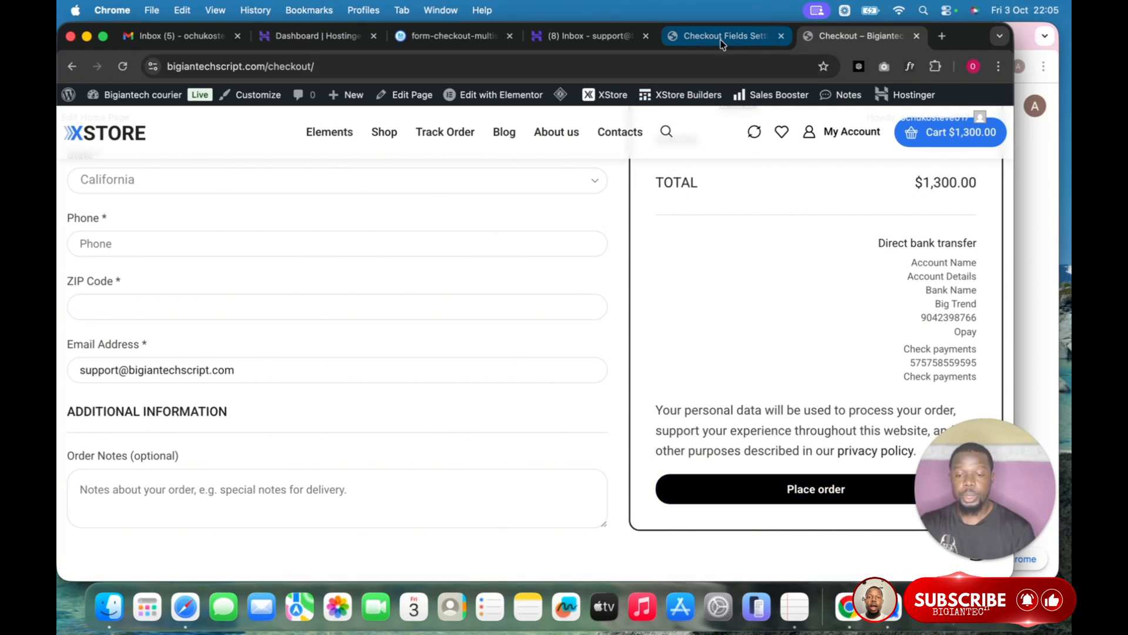
scroll(496, 319, down, 5)
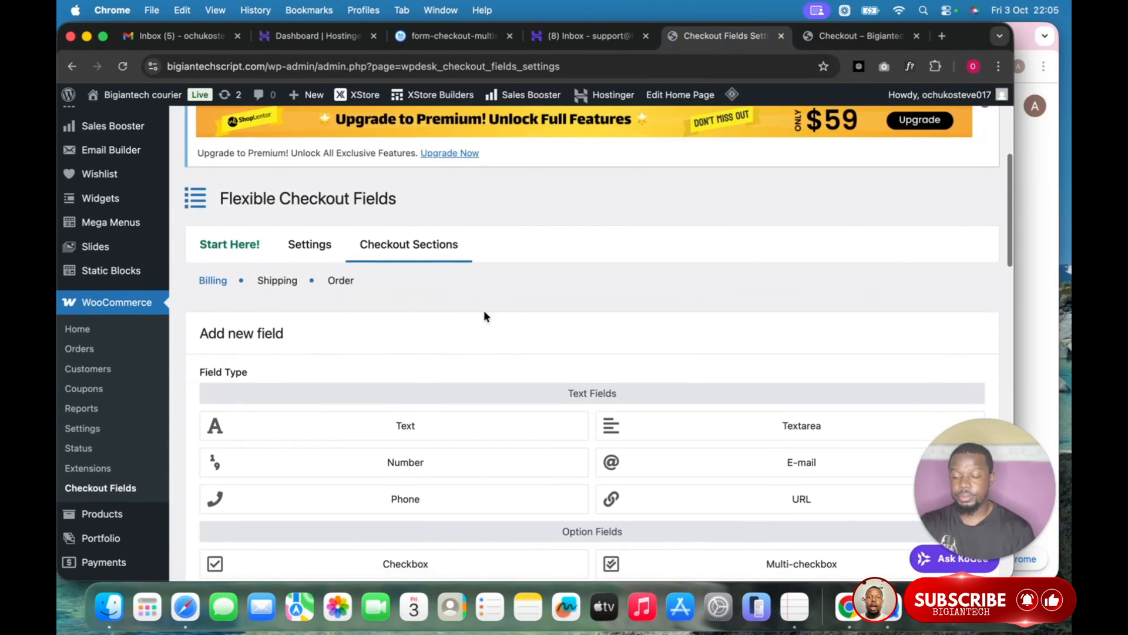
Enable the Before Submit Fields custom section and save the settings.
click(306, 252)
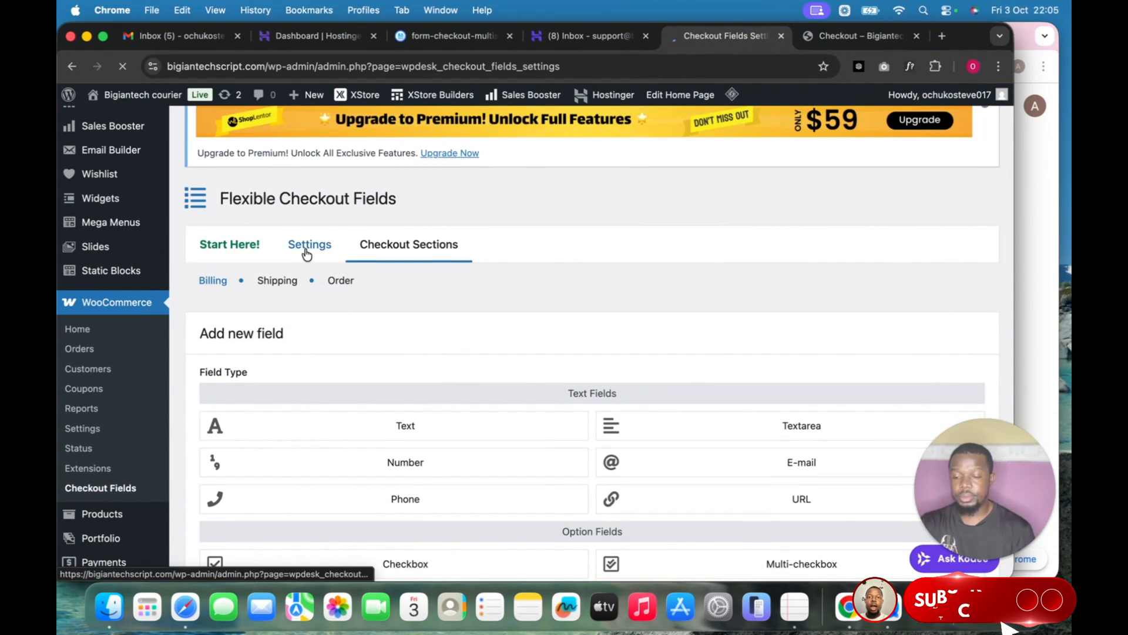
scroll(448, 329, down, 15)
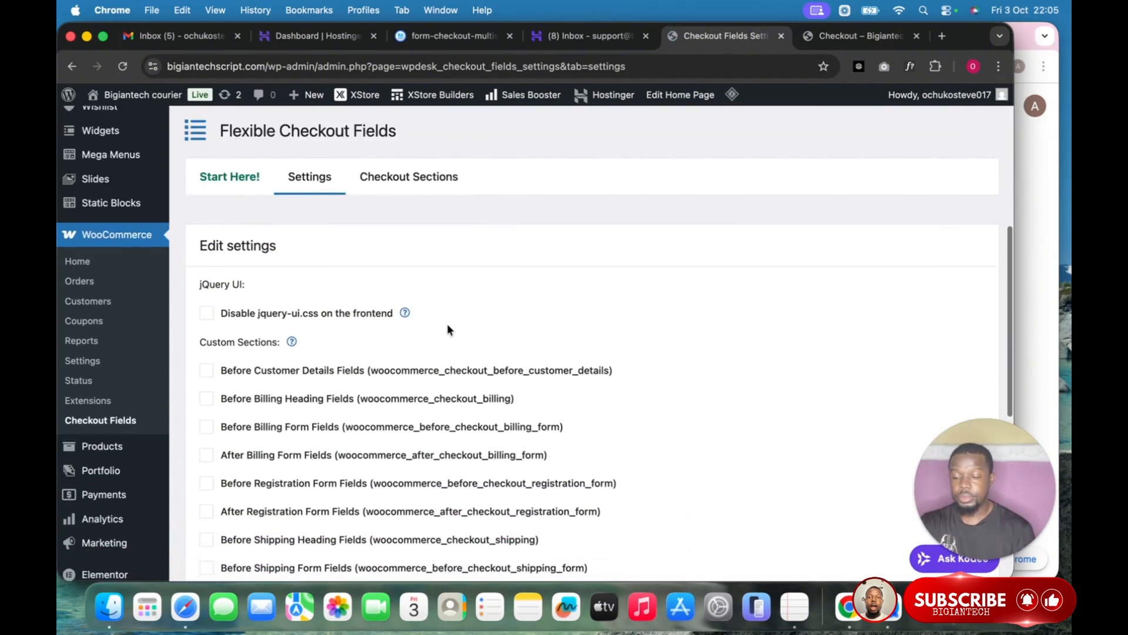
scroll(448, 328, down, 2)
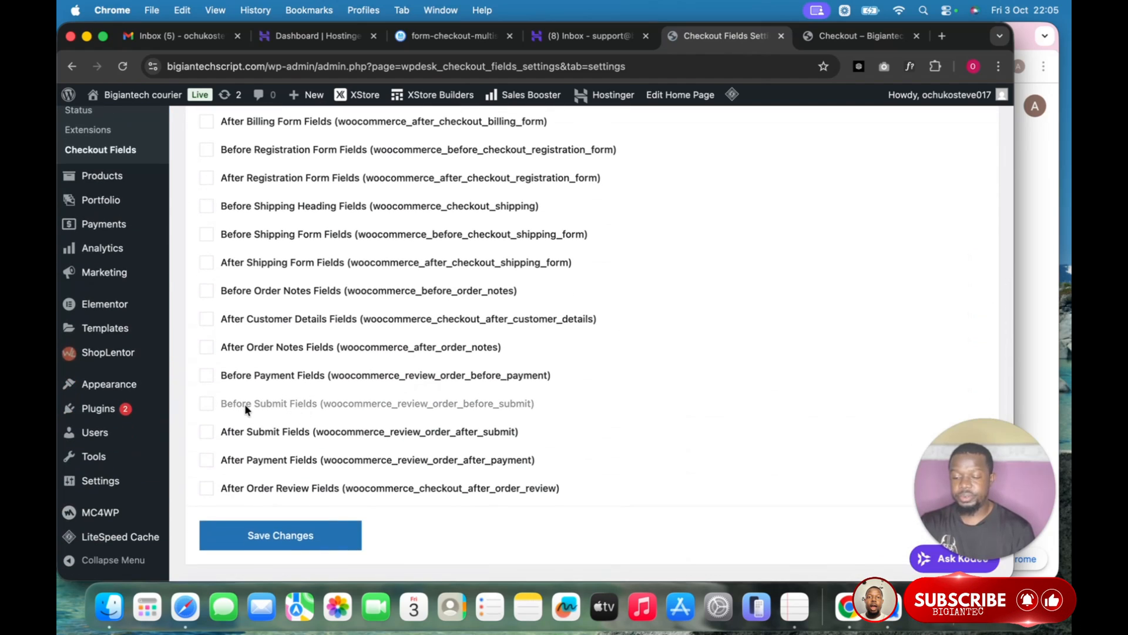
click(205, 404)
click(298, 538)
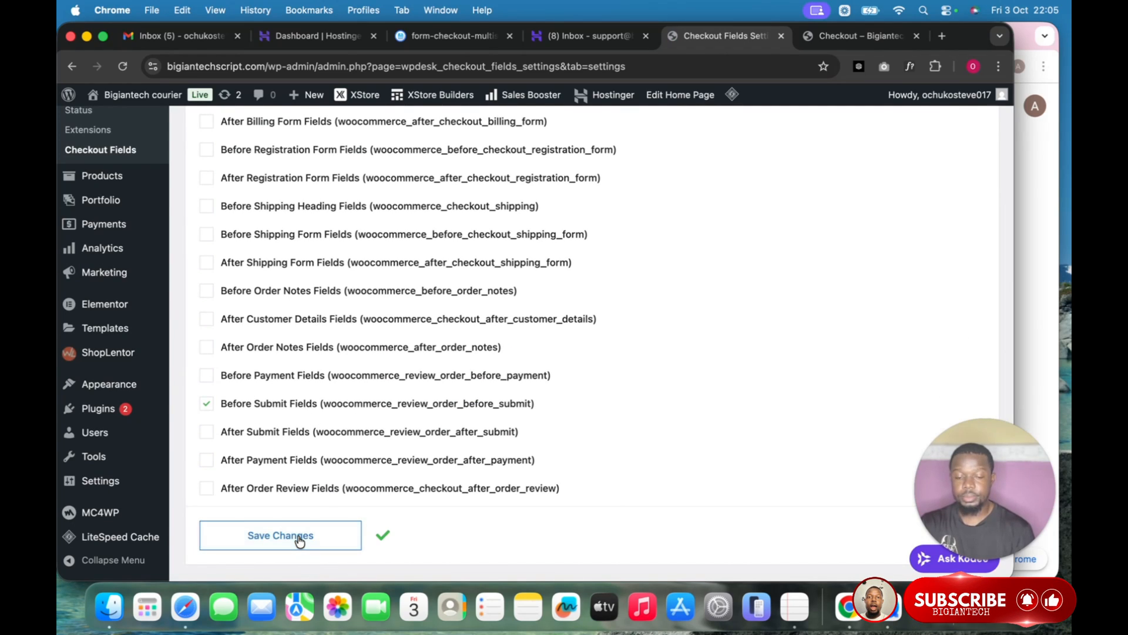
scroll(442, 386, up, 10)
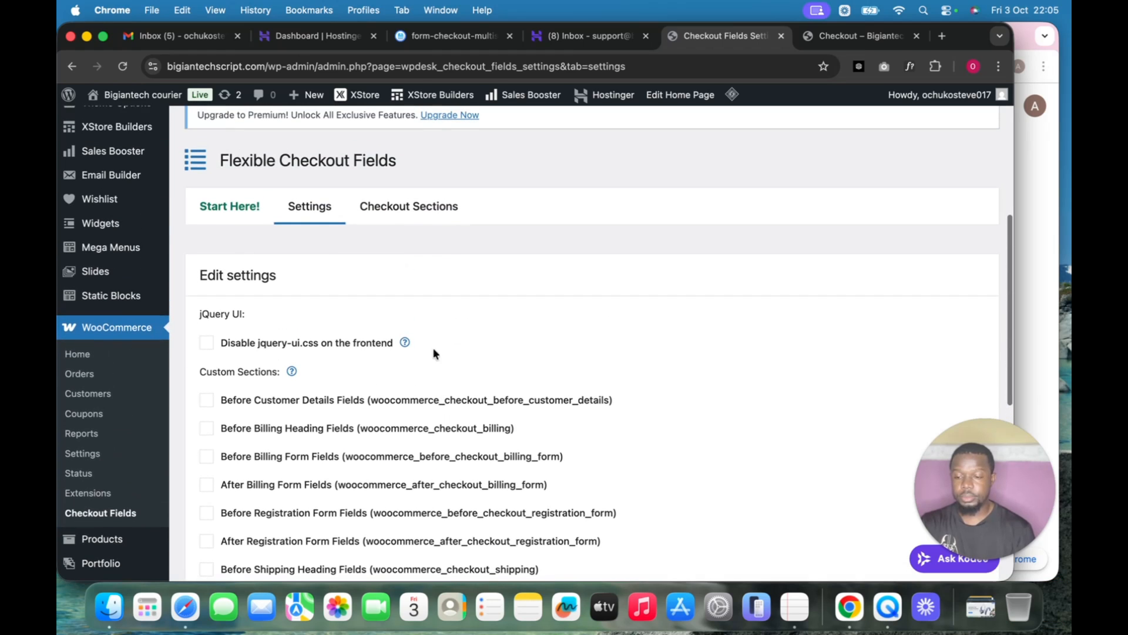
Add a File Upload field labelled 'Upload Payments Proof' to the Before Submit section.
click(429, 206)
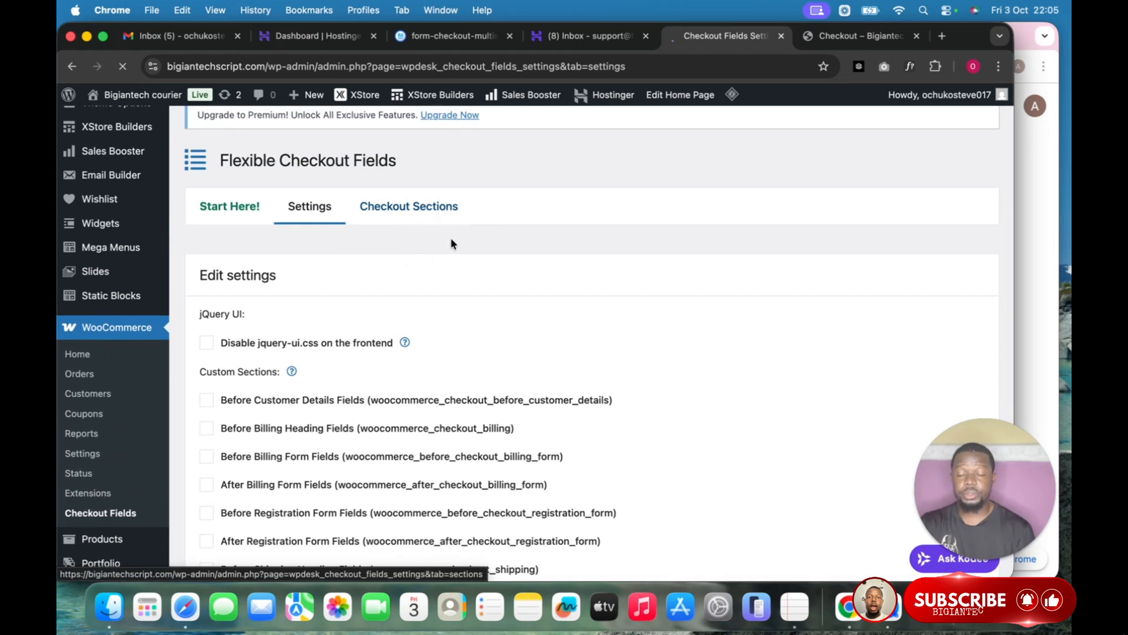
scroll(450, 238, down, 6)
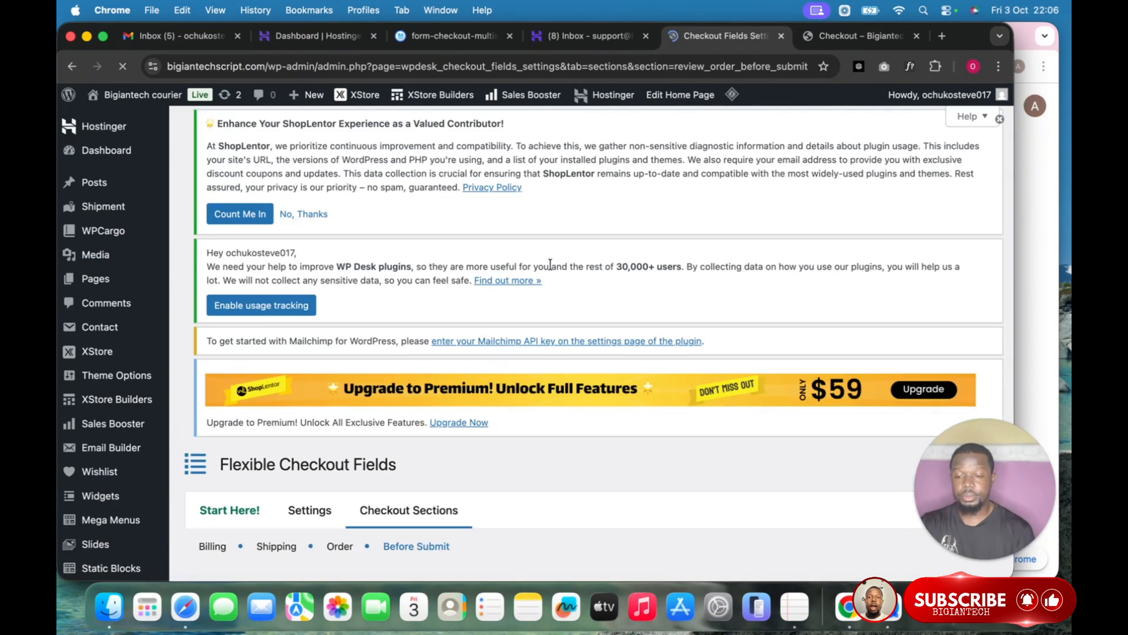
scroll(550, 262, down, 10)
scroll(550, 262, down, 10)
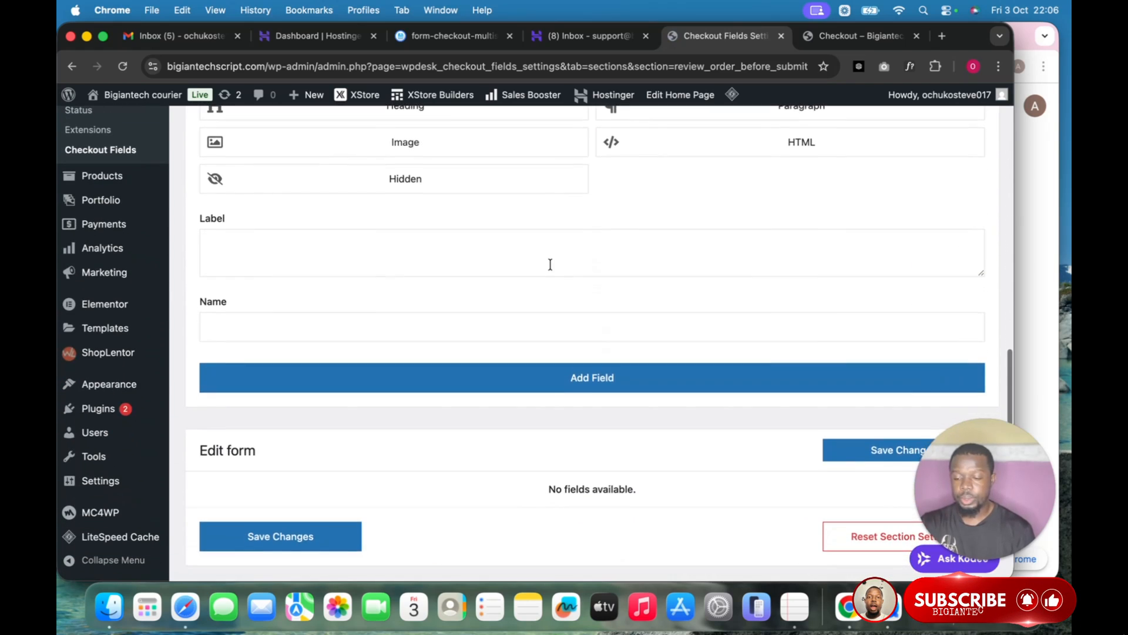
scroll(550, 269, up, 5)
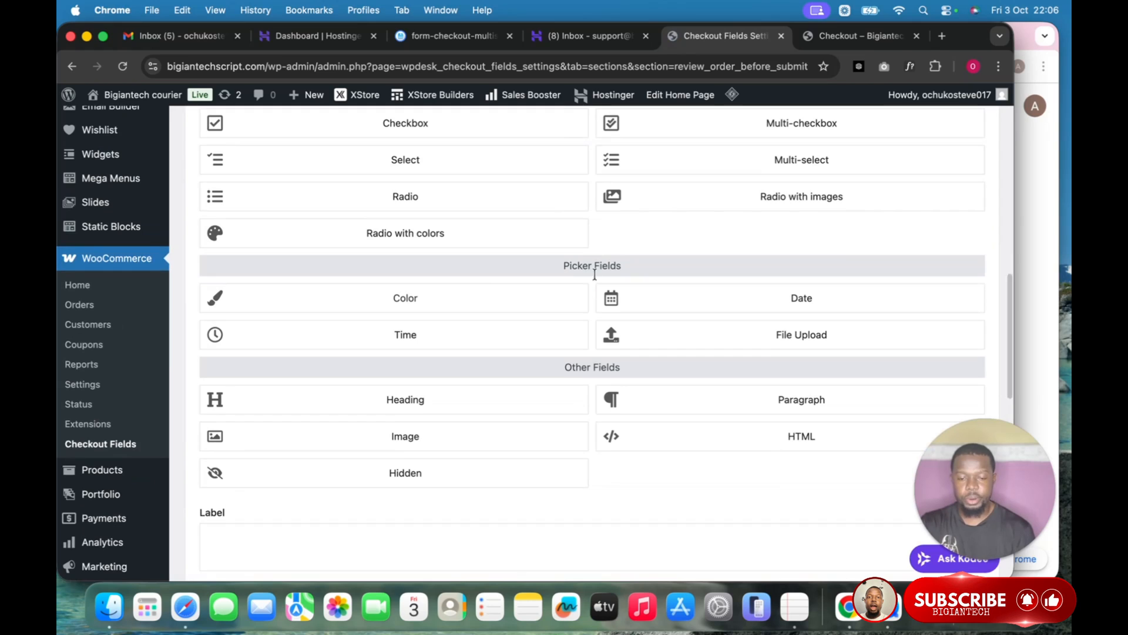
click(773, 334)
scroll(691, 400, down, 5)
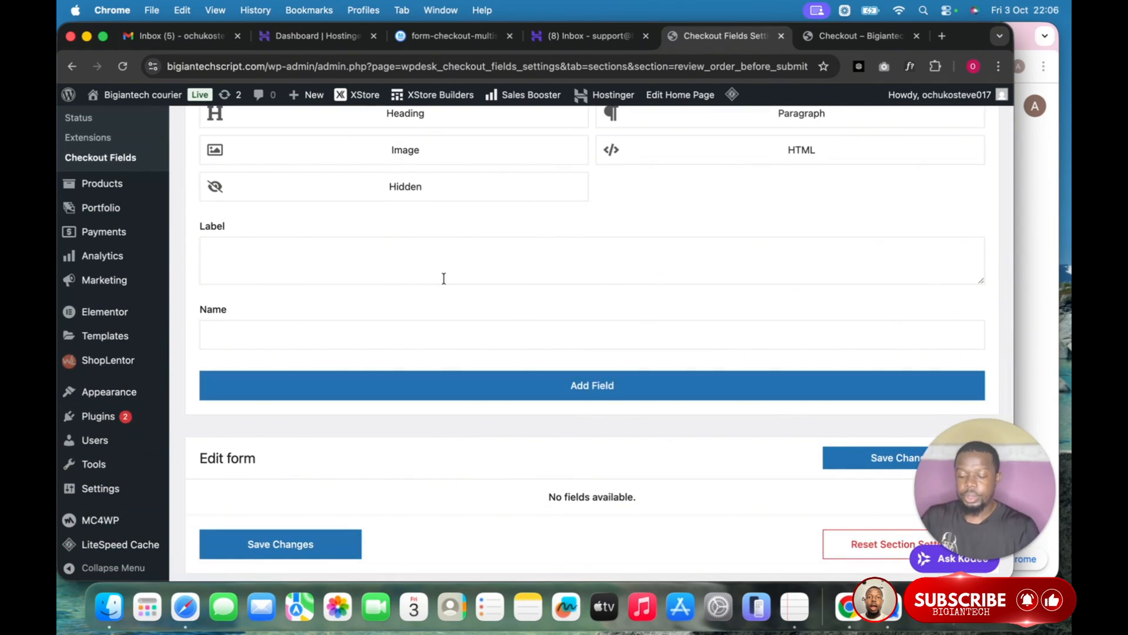
text(Upload Payments Proof)
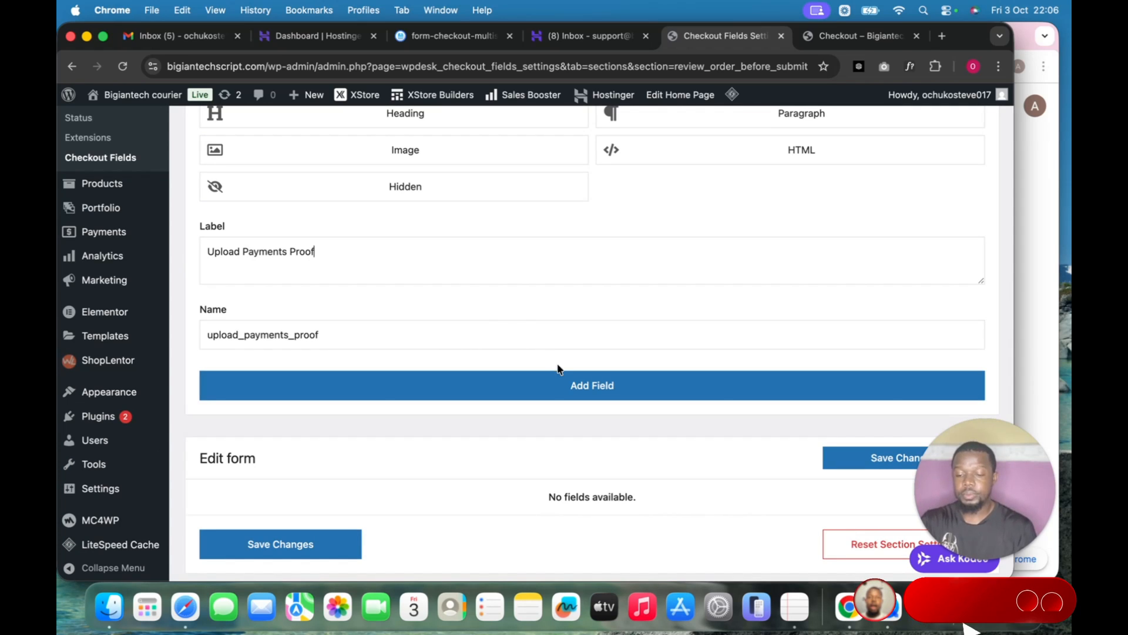
click(565, 398)
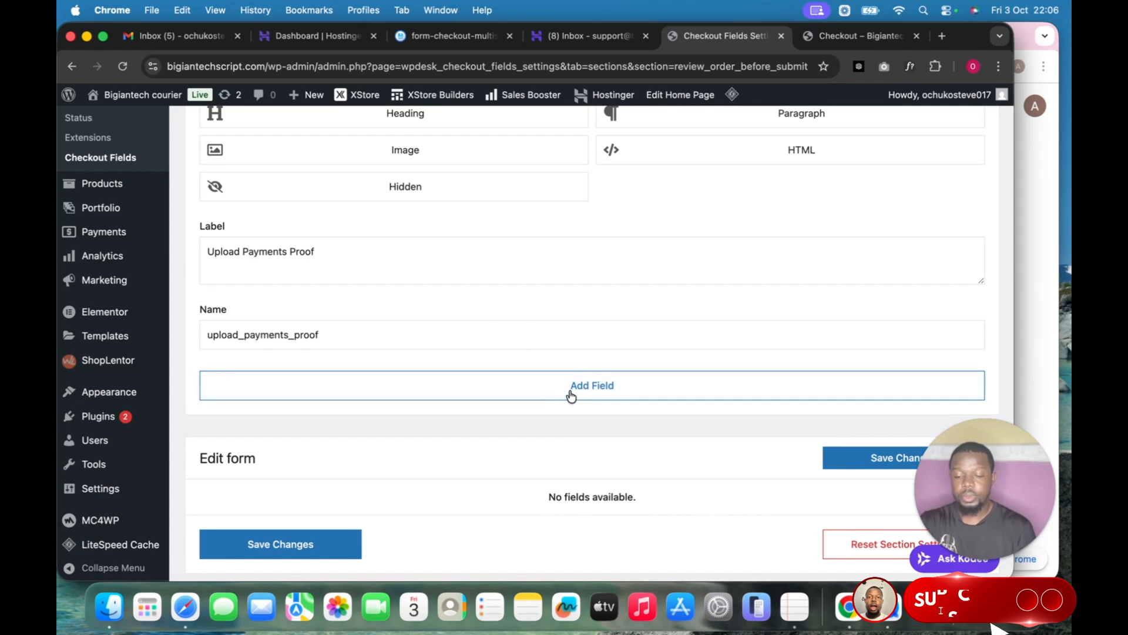
scroll(647, 383, down, 3)
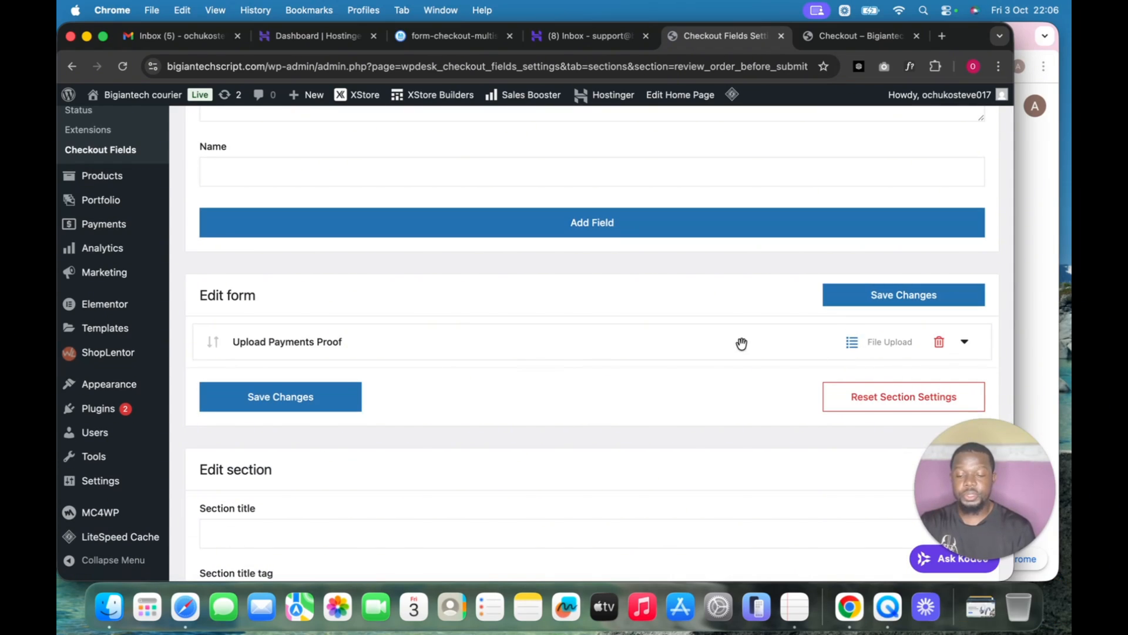
Make the Upload Payments Proof field required at checkout.
click(854, 347)
scroll(560, 410, down, 2)
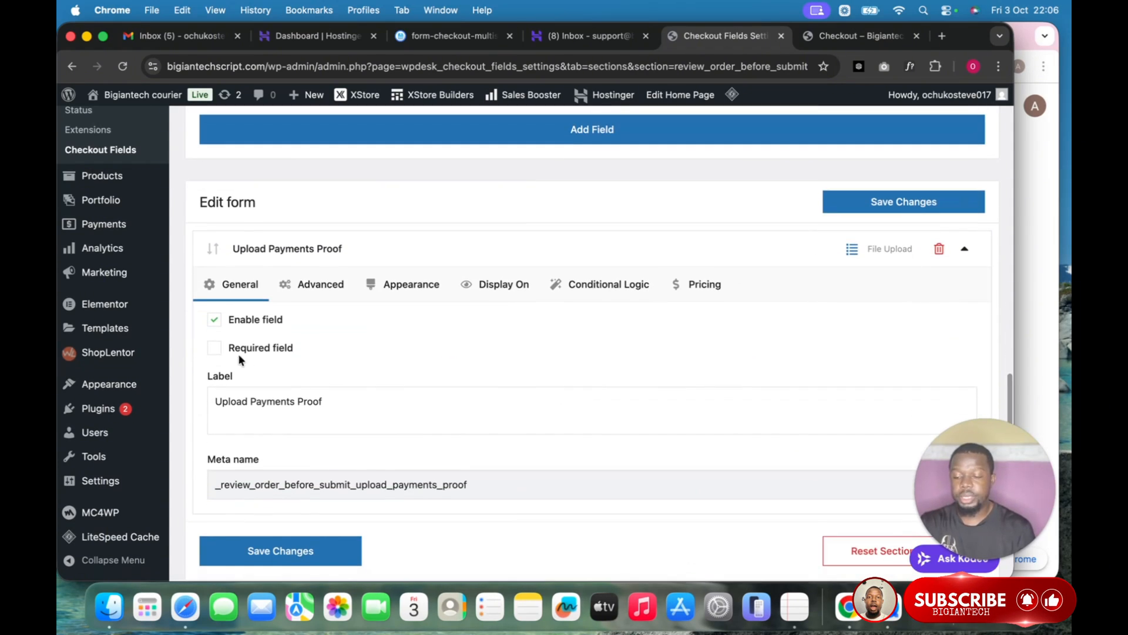
click(215, 348)
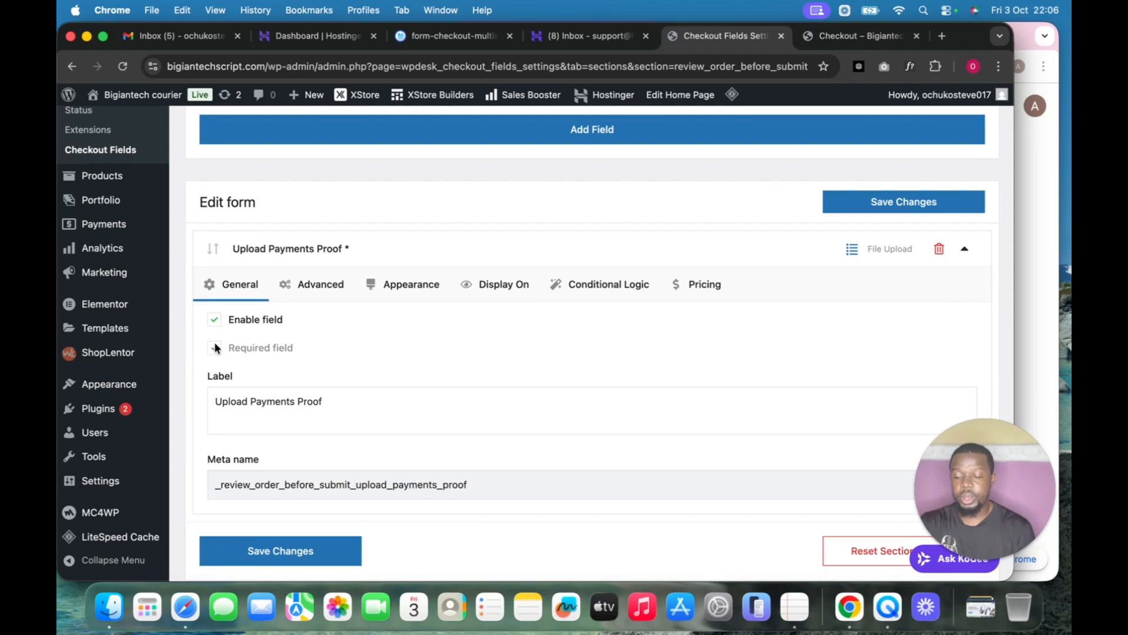
click(330, 285)
Restrict the field's allowed file types to .jpg, .png and .pdf.
scroll(326, 337, down, 1)
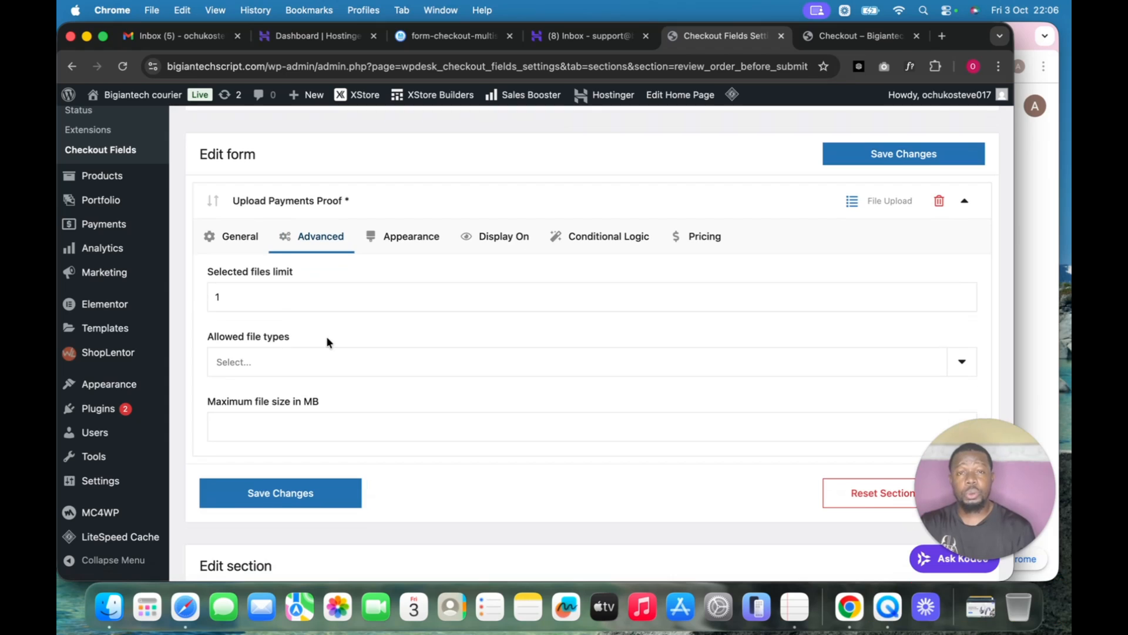
click(298, 363)
click(285, 335)
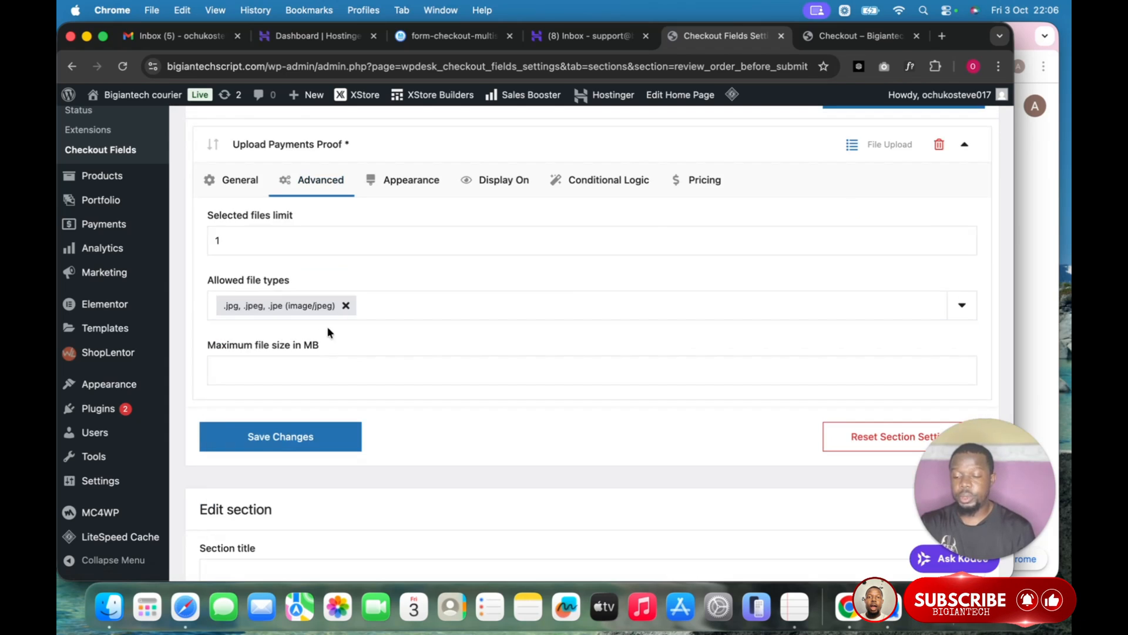
click(407, 308)
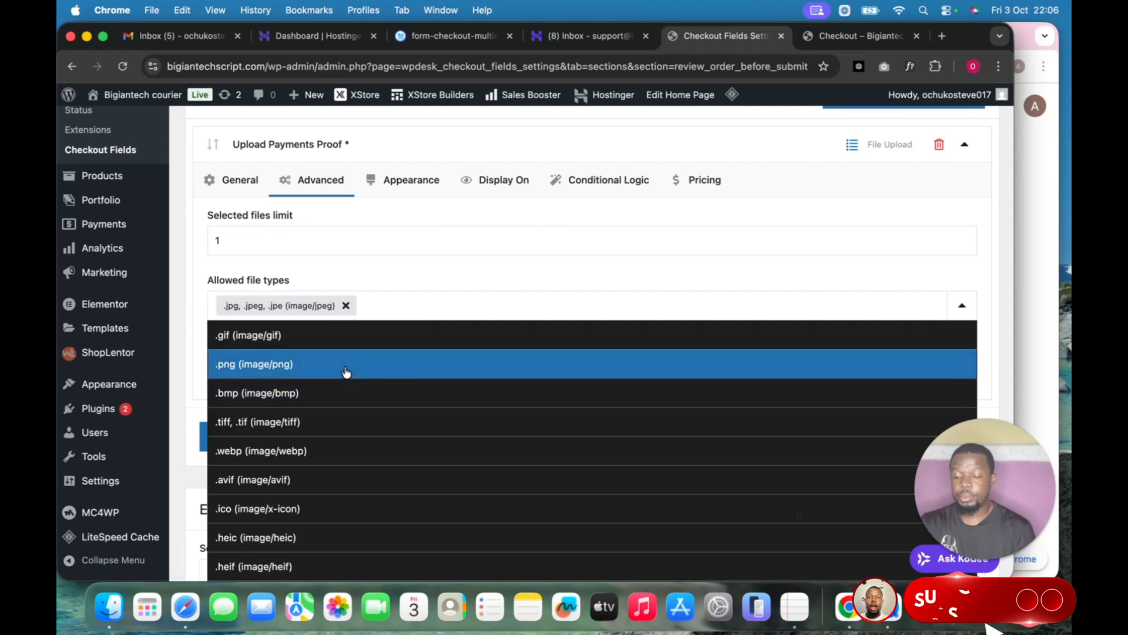
click(345, 365)
click(502, 305)
scroll(464, 411, down, 10)
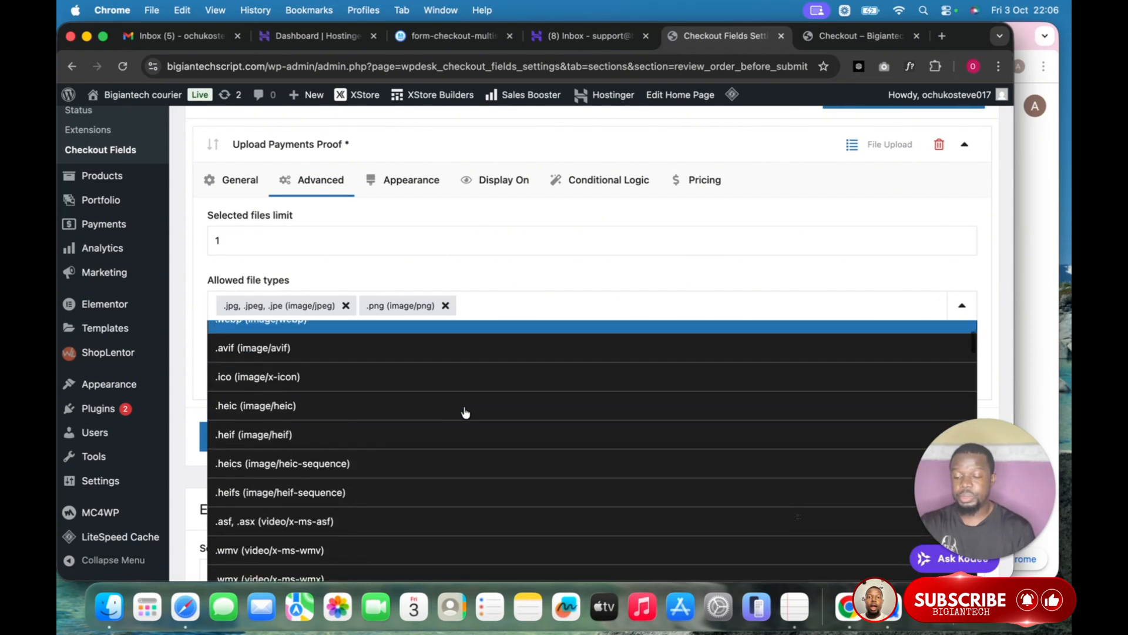
scroll(466, 412, down, 10)
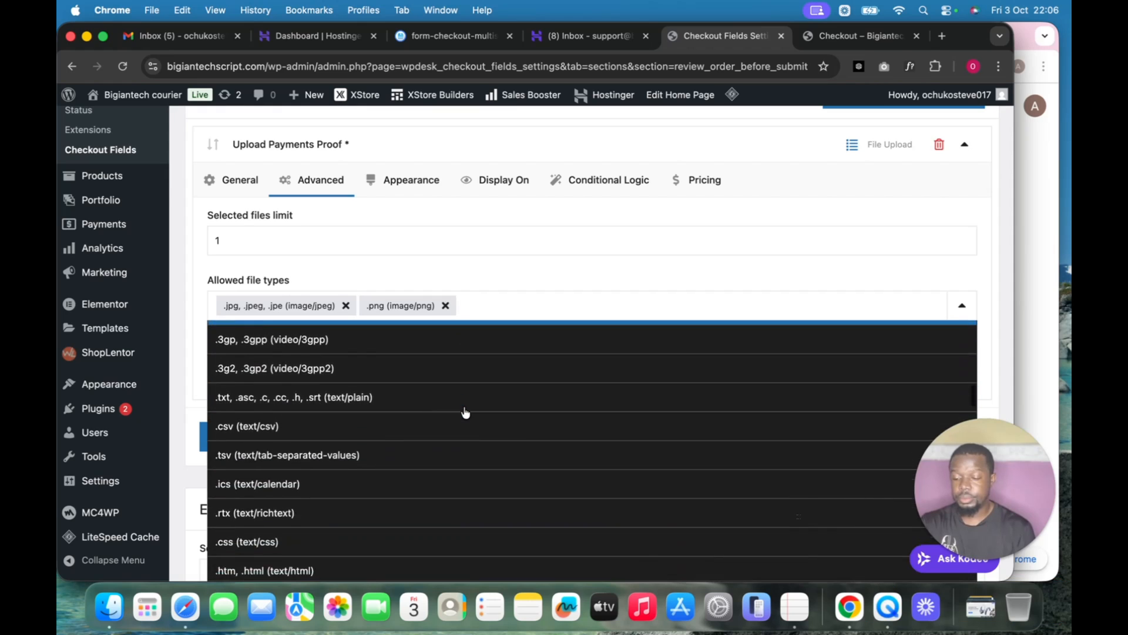
scroll(465, 413, down, 10)
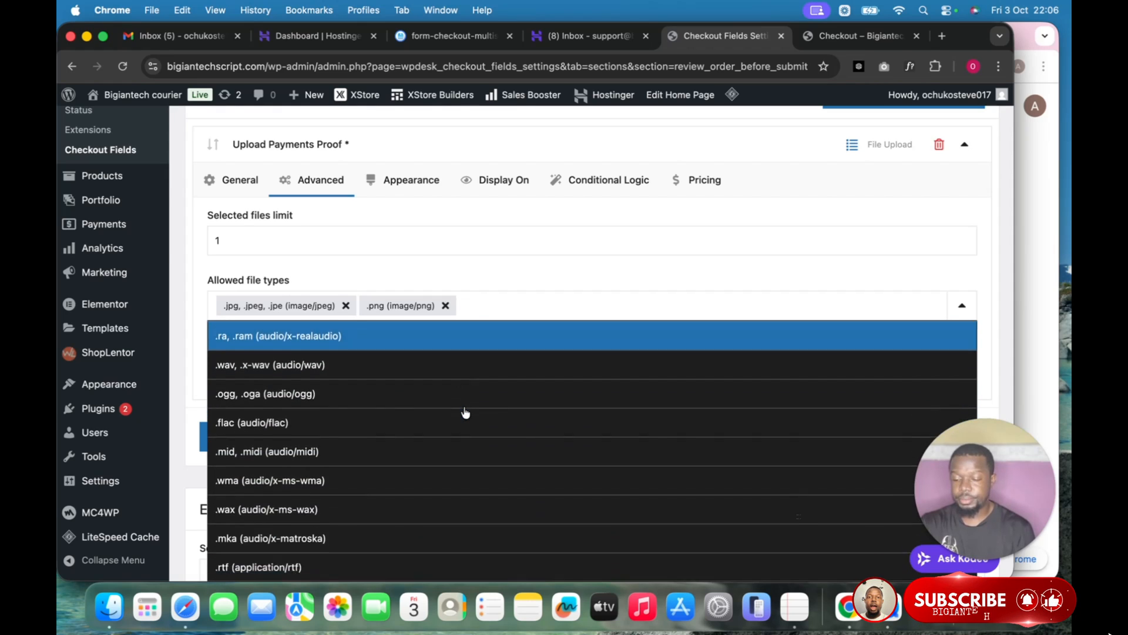
scroll(466, 412, down, 5)
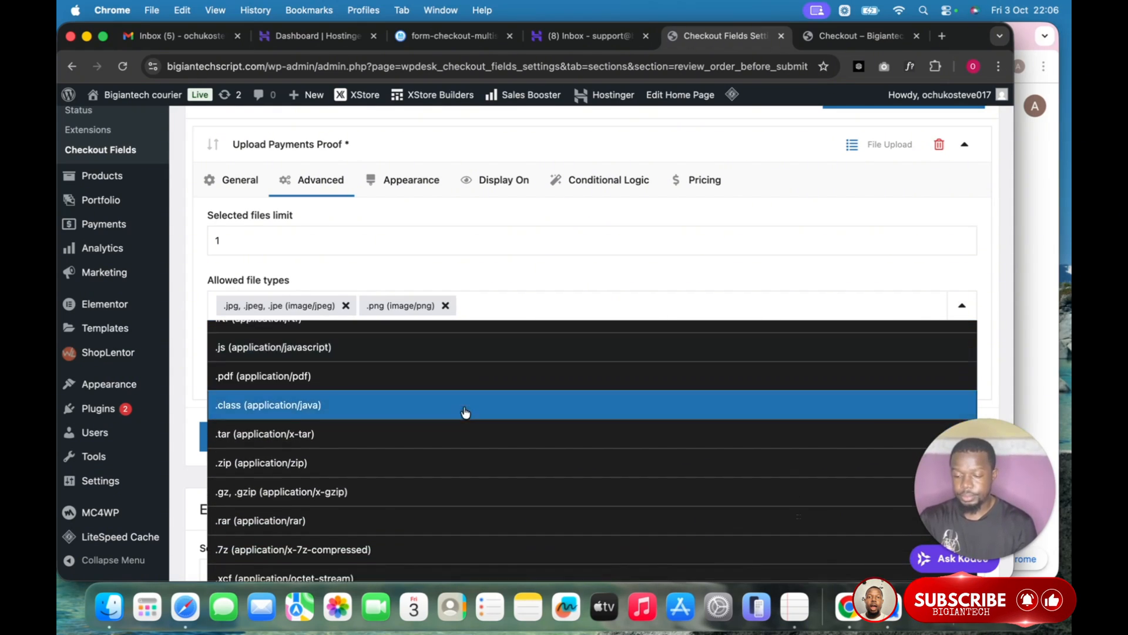
scroll(466, 412, down, 5)
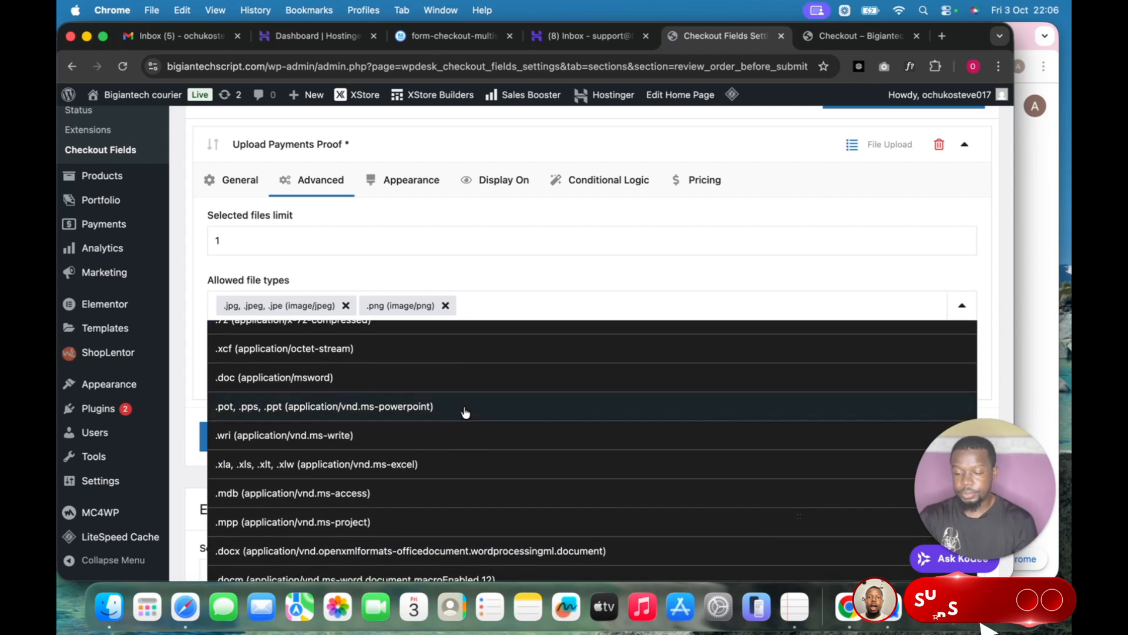
scroll(466, 412, down, 5)
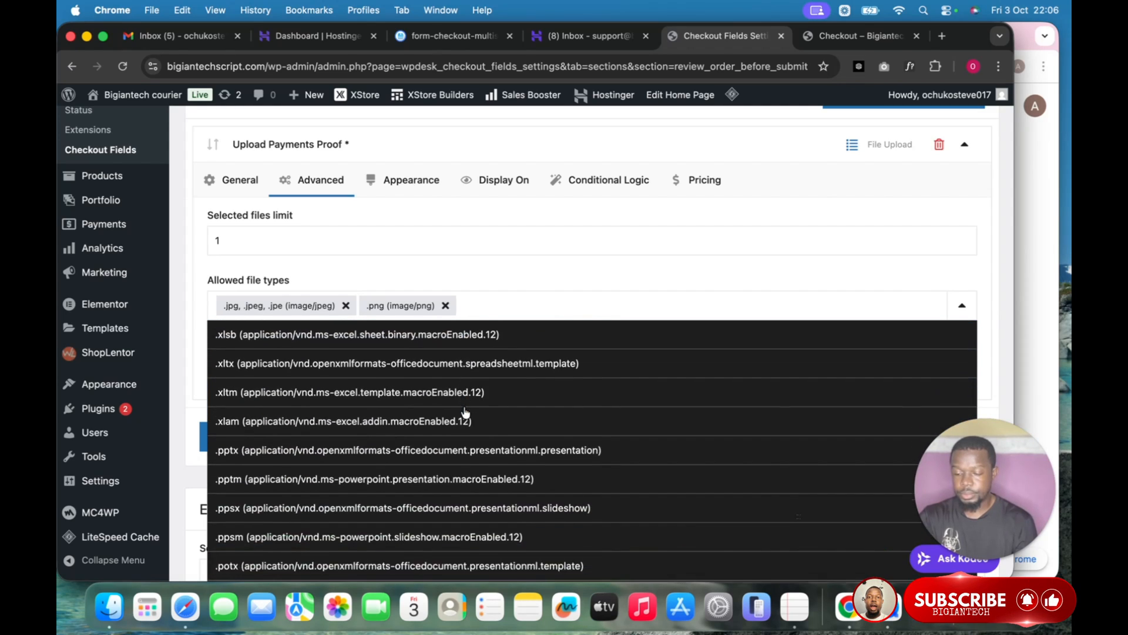
scroll(466, 413, down, 5)
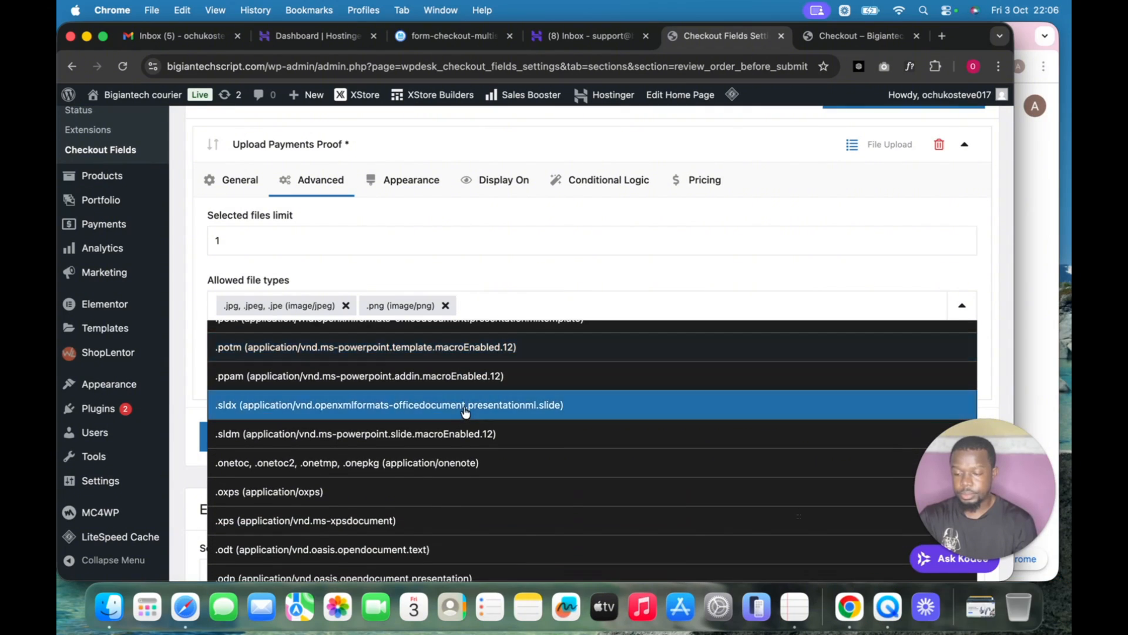
scroll(465, 412, down, 5)
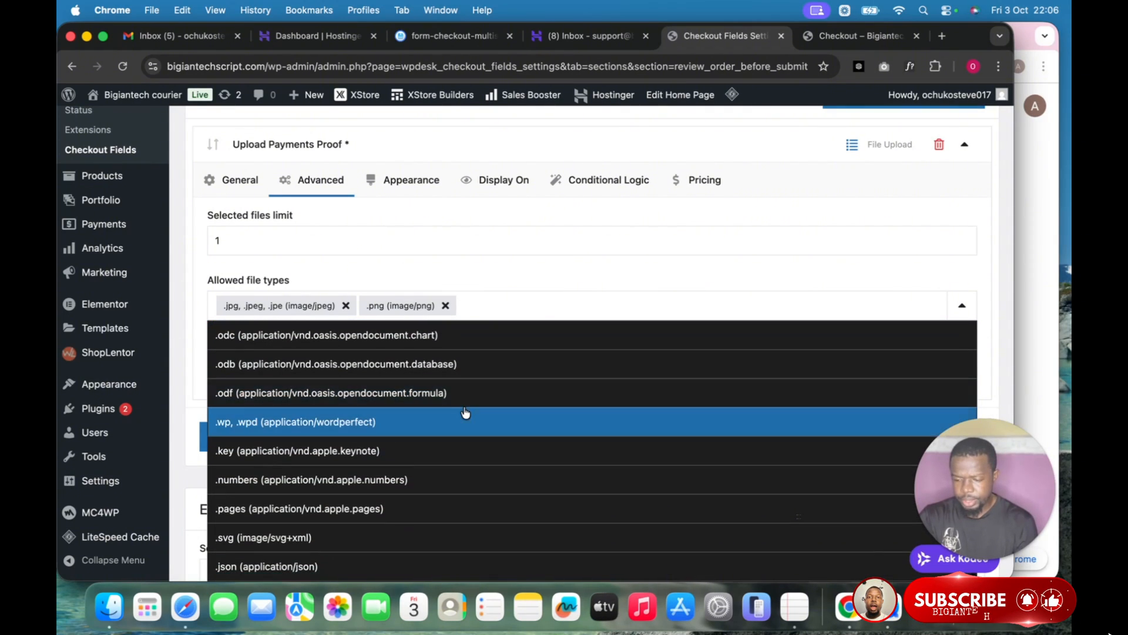
scroll(466, 413, up, 5)
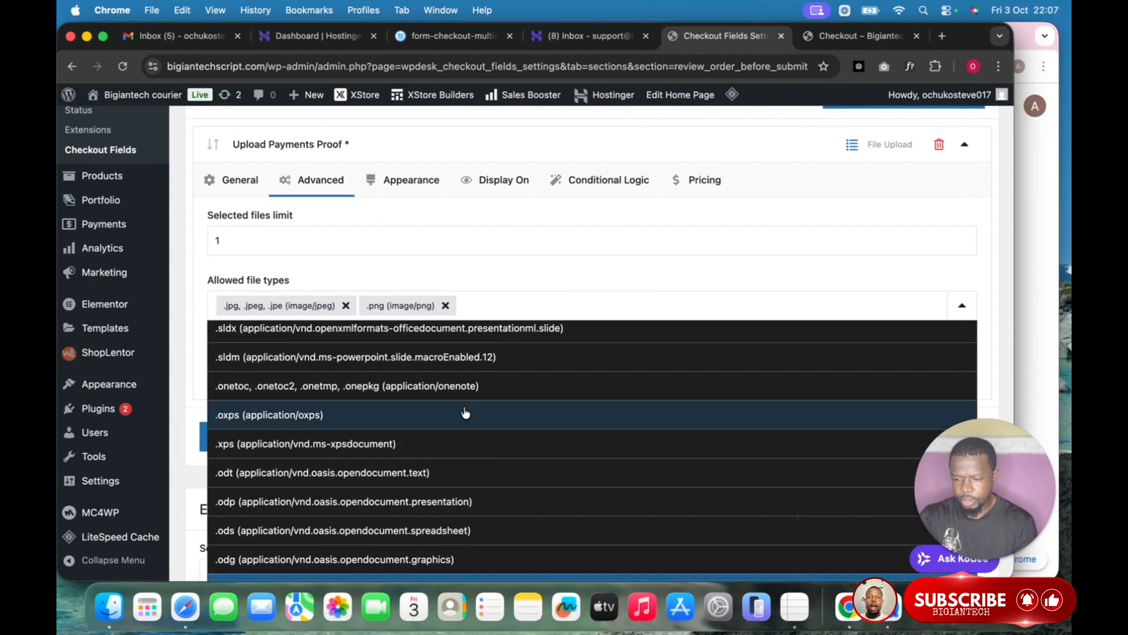
scroll(465, 412, up, 5)
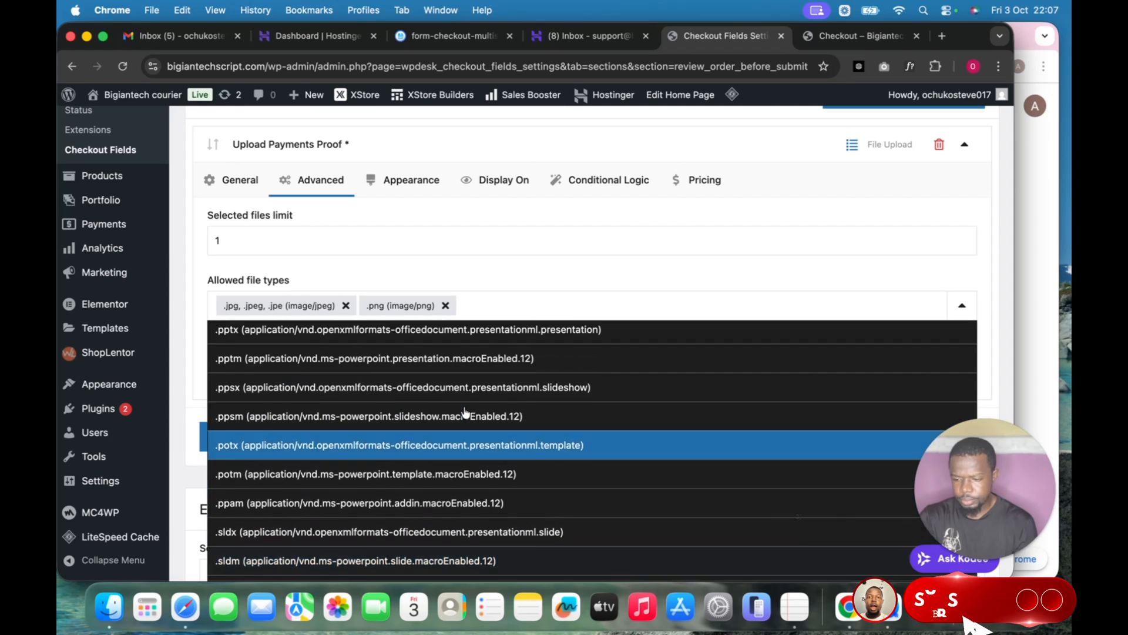
scroll(465, 412, up, 2)
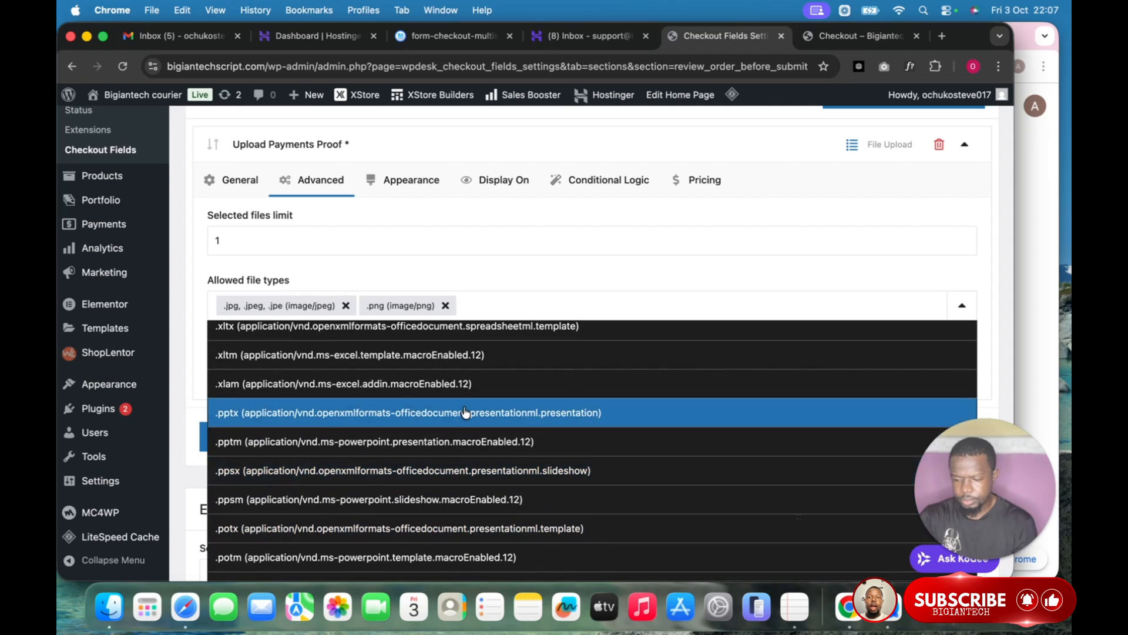
scroll(466, 412, up, 6)
scroll(465, 413, up, 5)
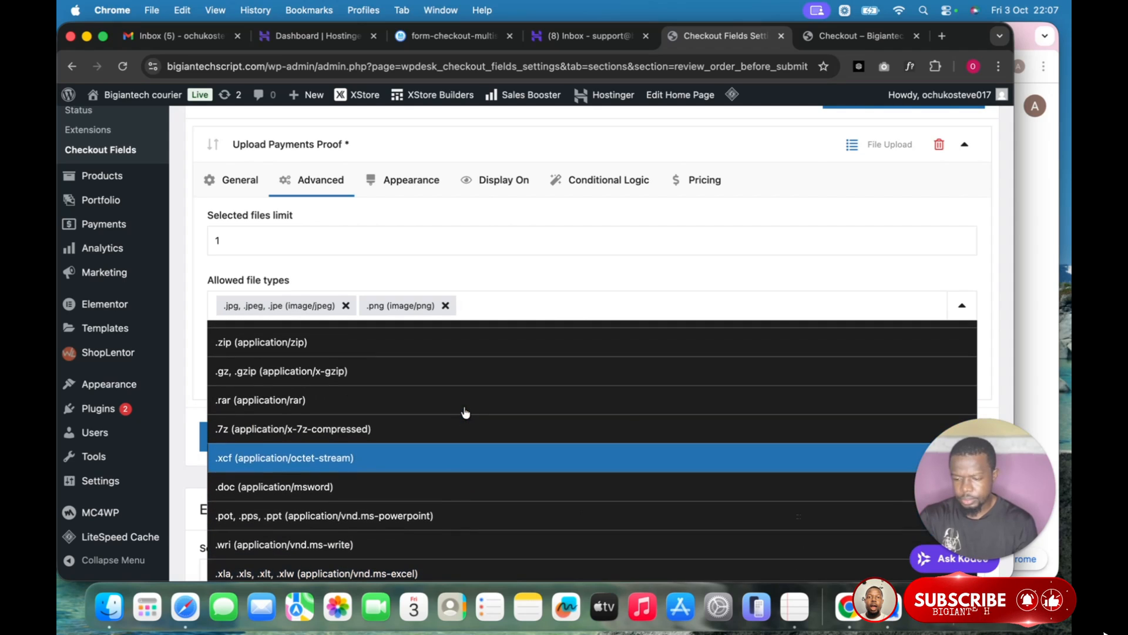
scroll(466, 412, up, 5)
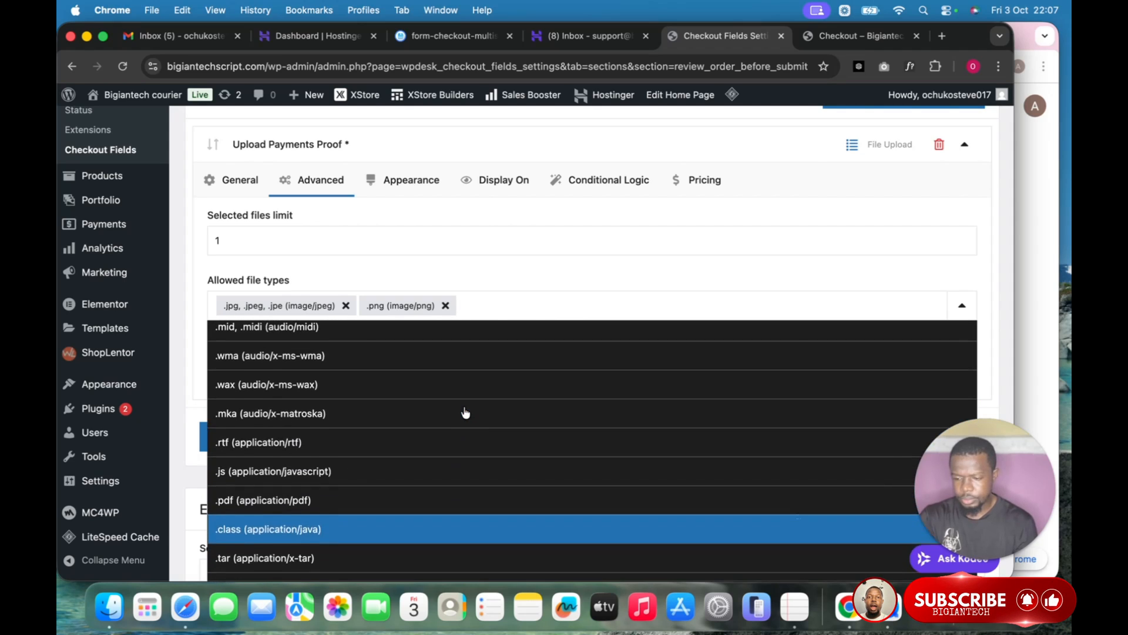
click(302, 499)
Set the maximum file size to 5 MB and save the field.
click(439, 373)
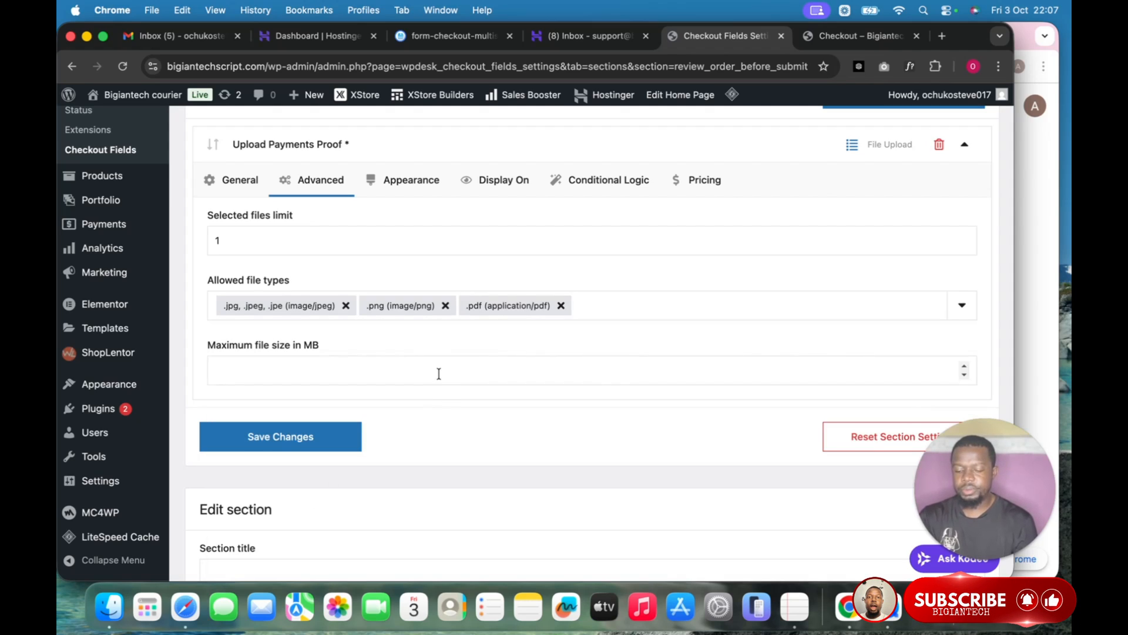
click(310, 440)
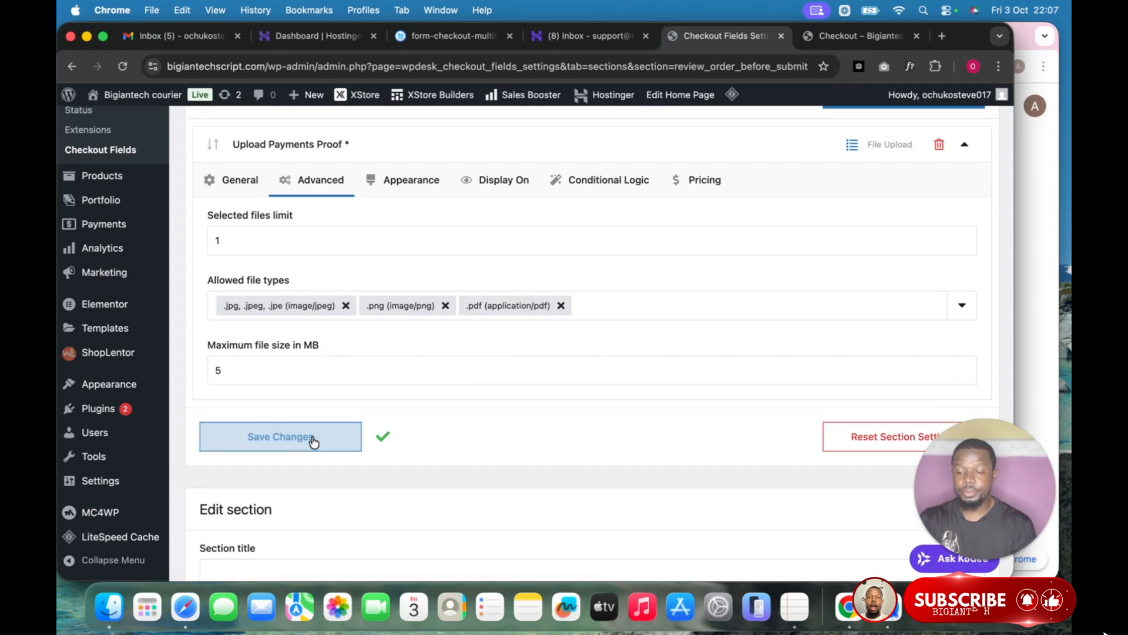
click(428, 181)
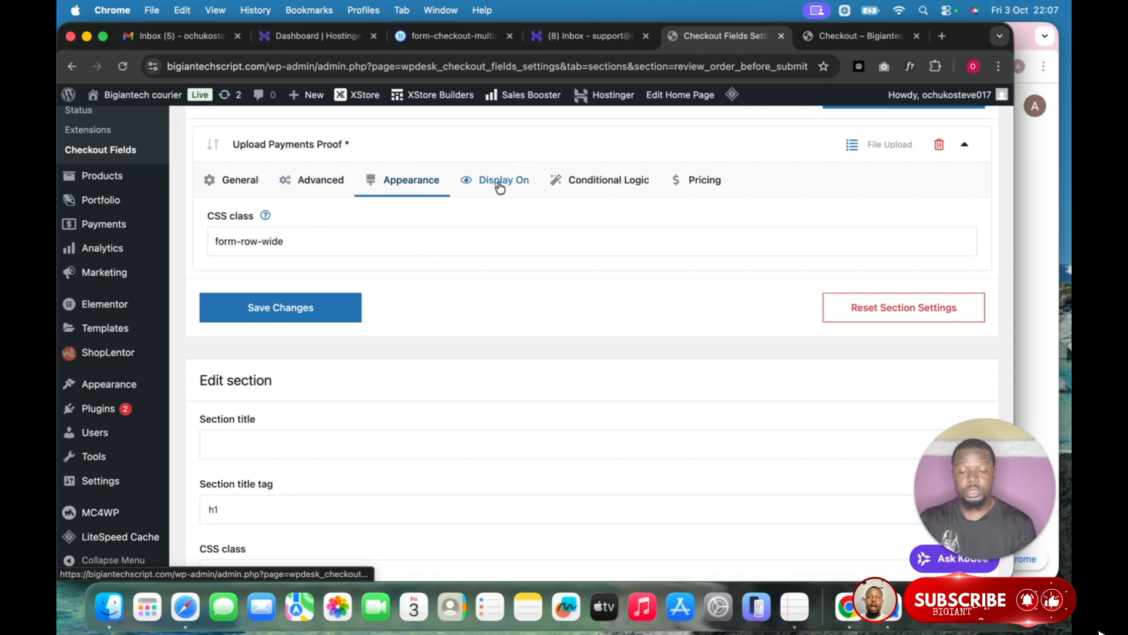
Save Changes on the checkout fields so the required Upload Payments Proof field is stored.
scroll(465, 283, down, 5)
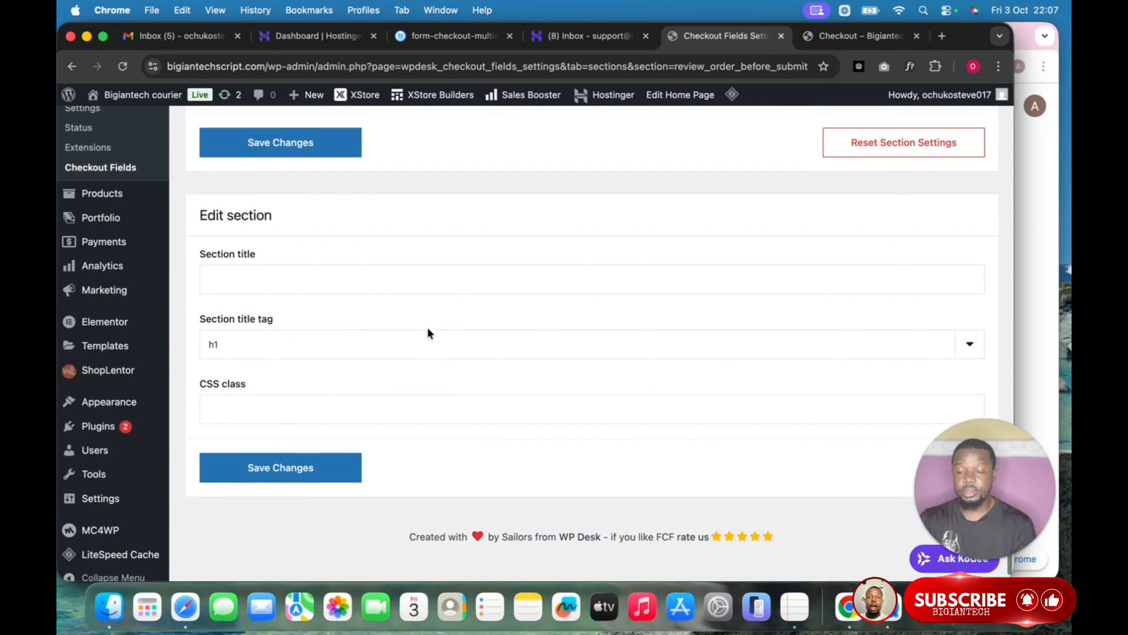
scroll(427, 327, up, 5)
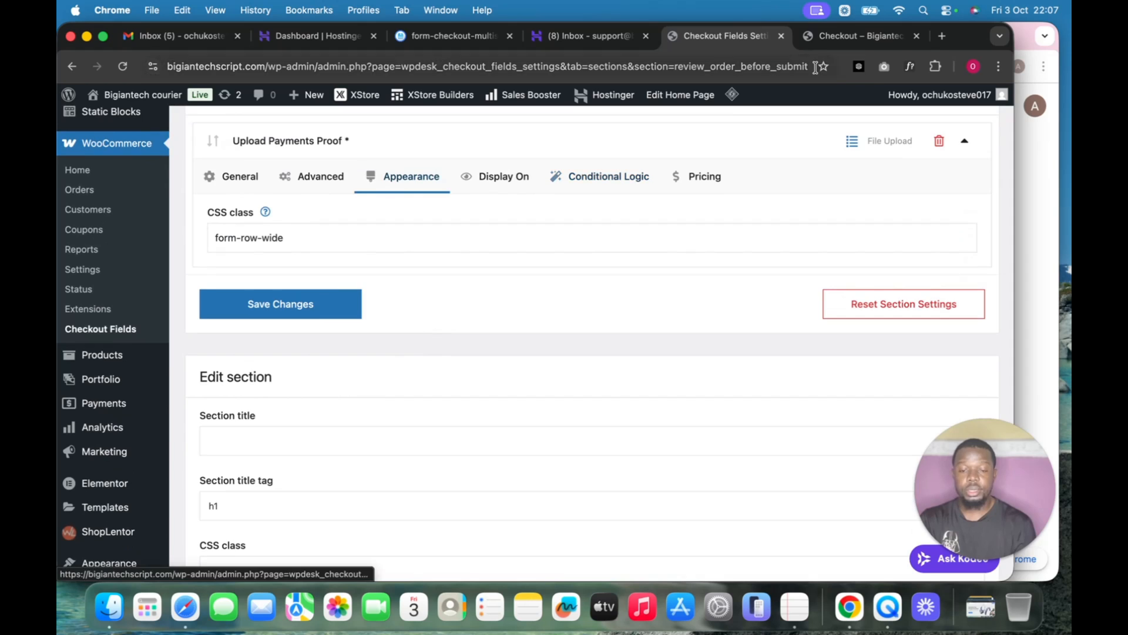
scroll(553, 332, down, 5)
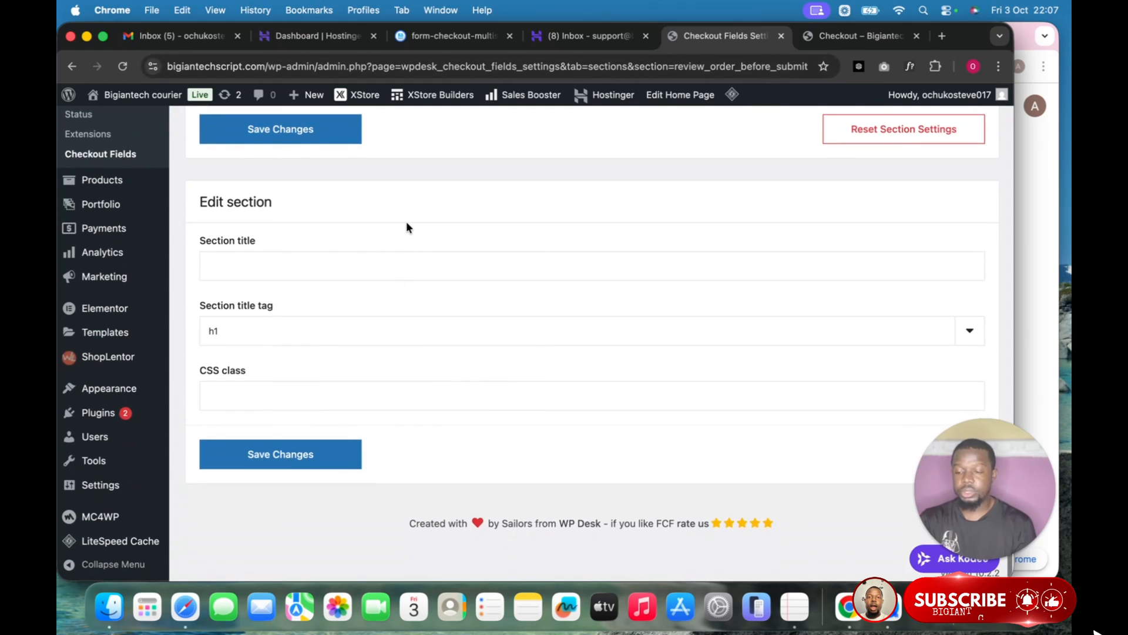
scroll(407, 221, up, 3)
click(305, 294)
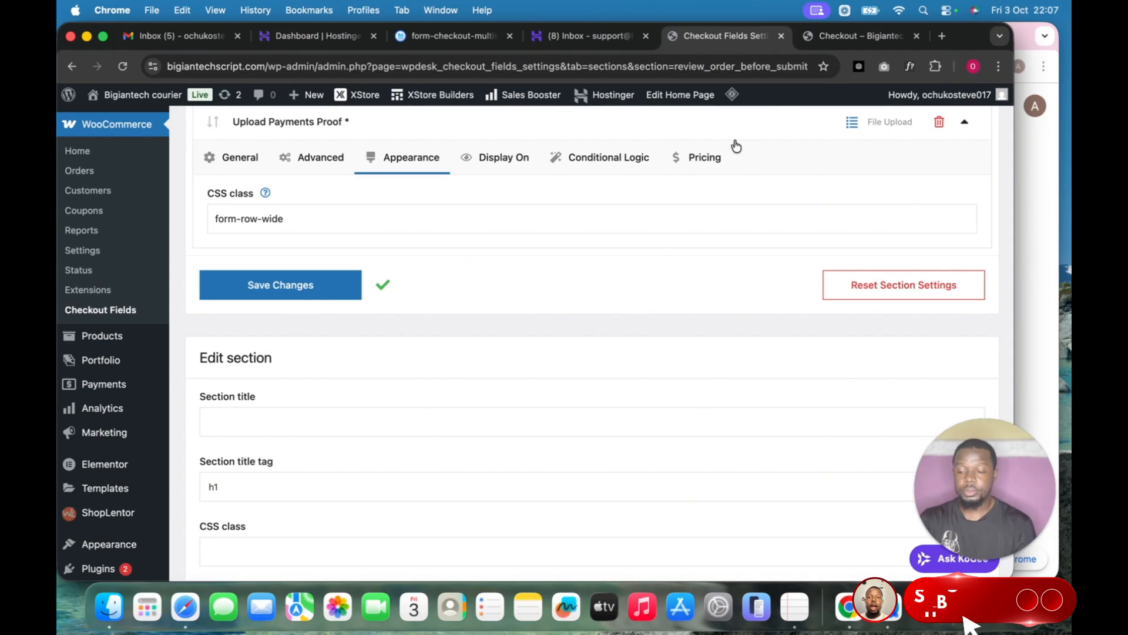
click(863, 36)
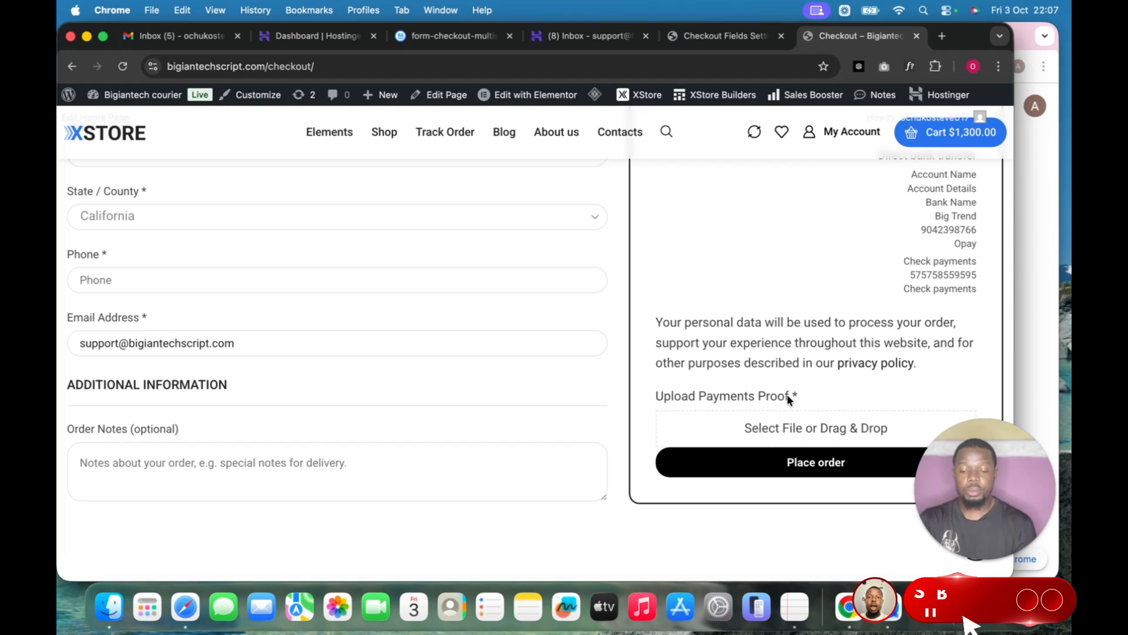
Fill the checkout billing details from the saved autofill entry.
scroll(561, 385, up, 10)
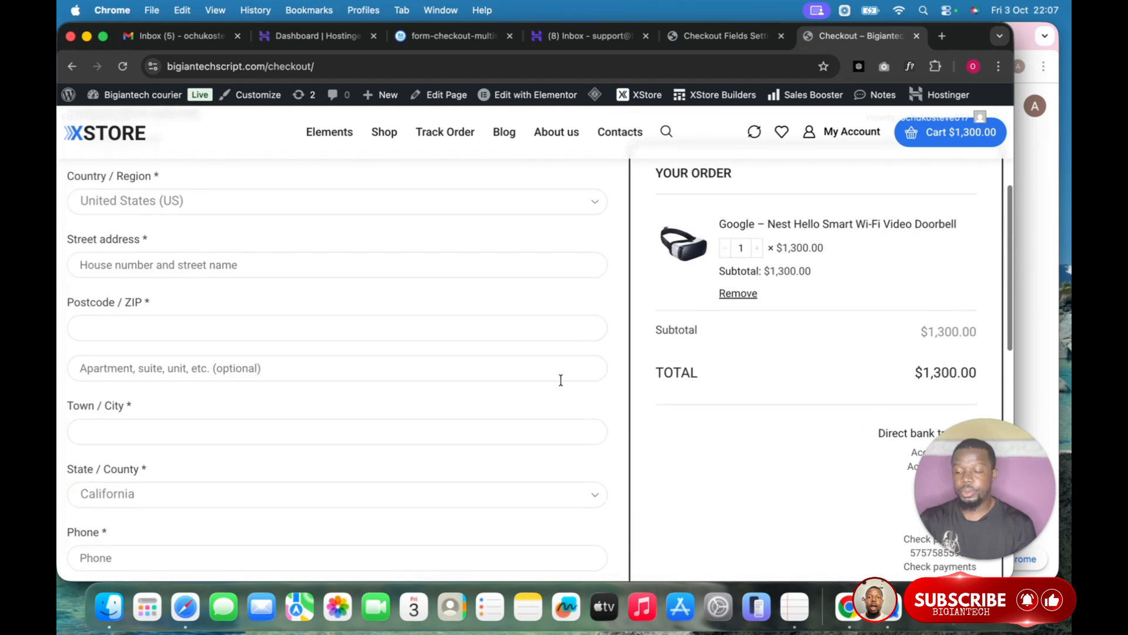
scroll(561, 385, up, 5)
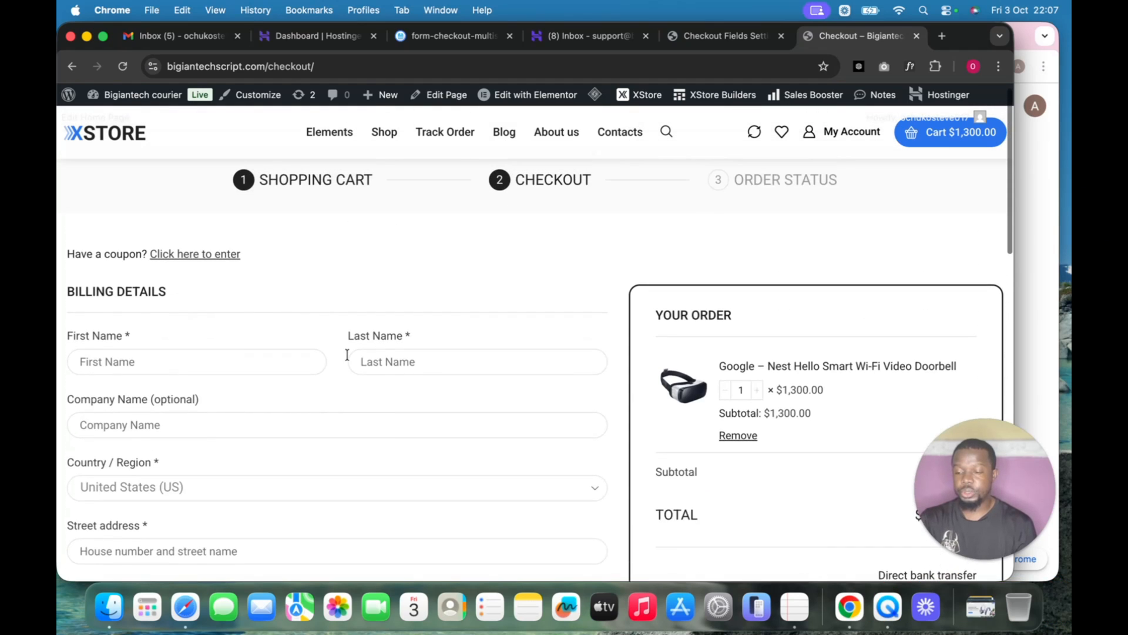
click(277, 358)
click(223, 399)
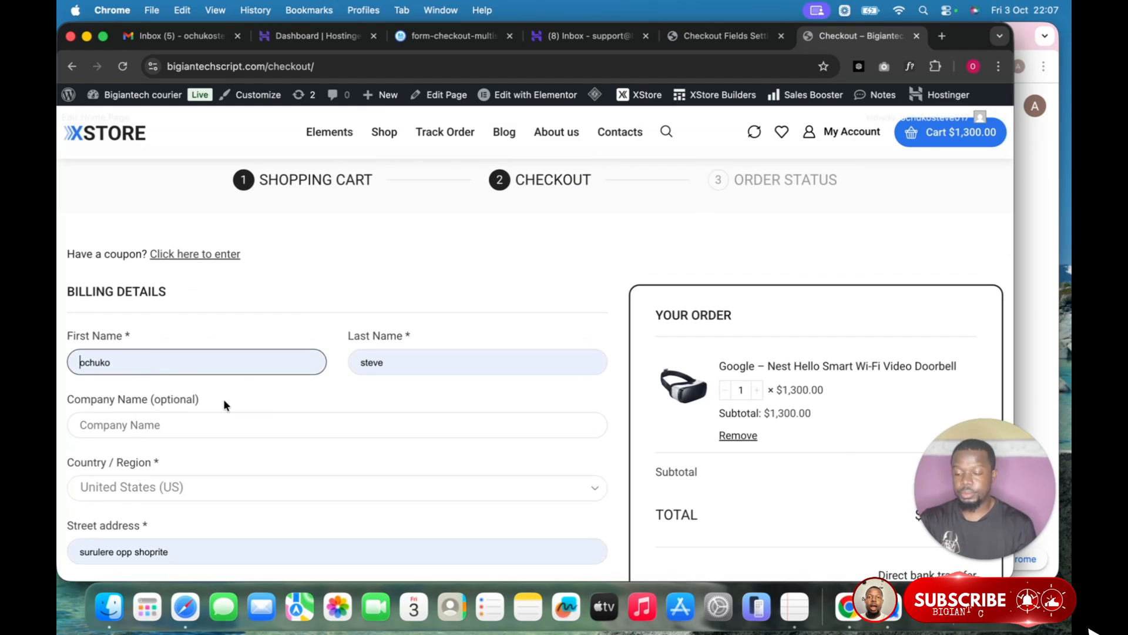
Attach _favicon.png as payment proof and place the $1,300.00 test order.
scroll(308, 382, down, 6)
scroll(309, 383, down, 3)
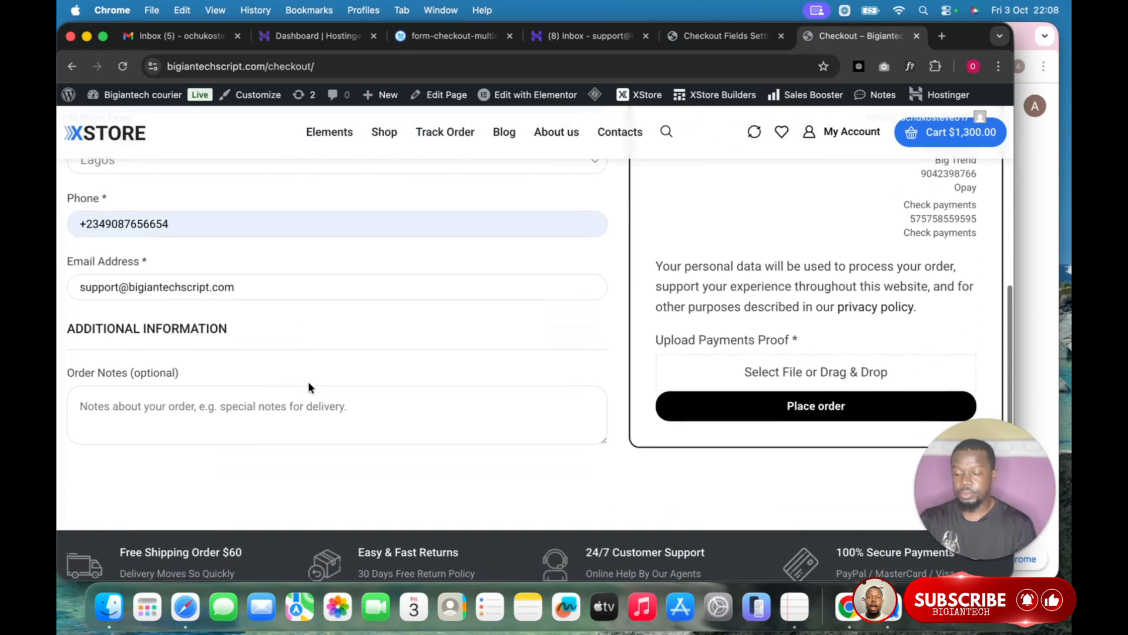
scroll(309, 383, up, 3)
scroll(308, 382, up, 4)
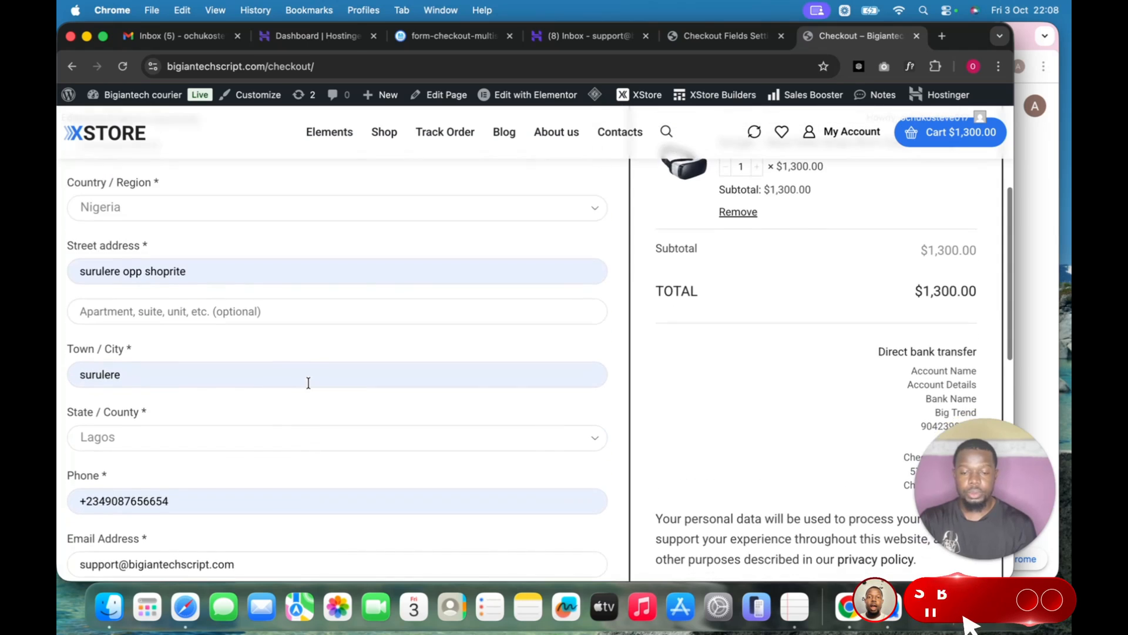
scroll(307, 385, down, 5)
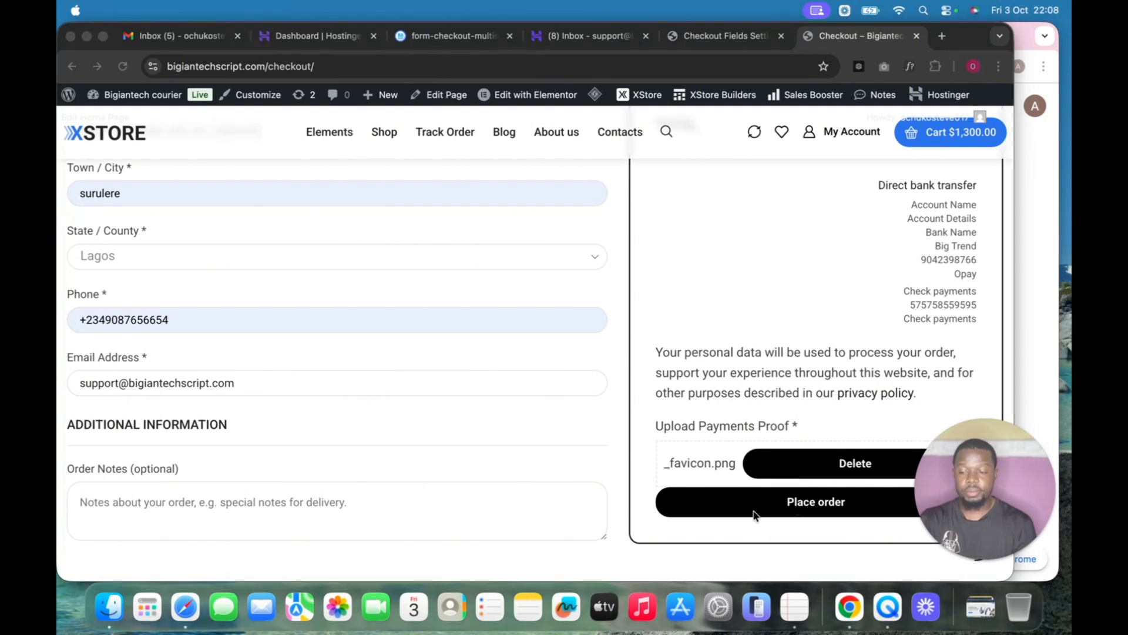
click(787, 516)
click(789, 514)
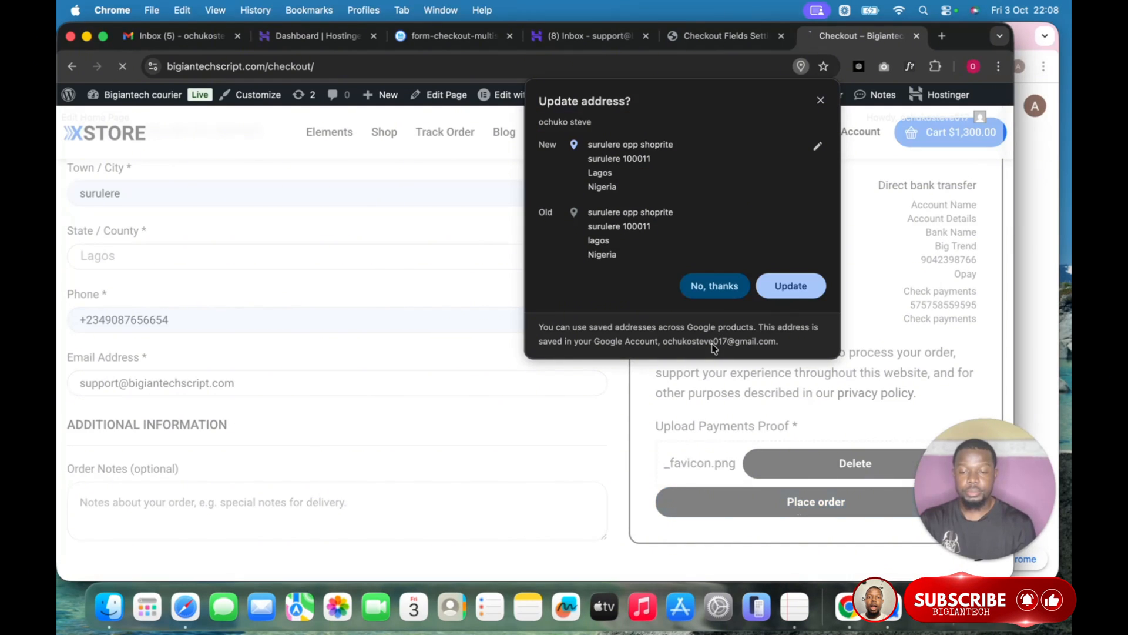
Decline Chrome's address update and bring up WooCommerce Orders showing #2046 On hold.
click(820, 102)
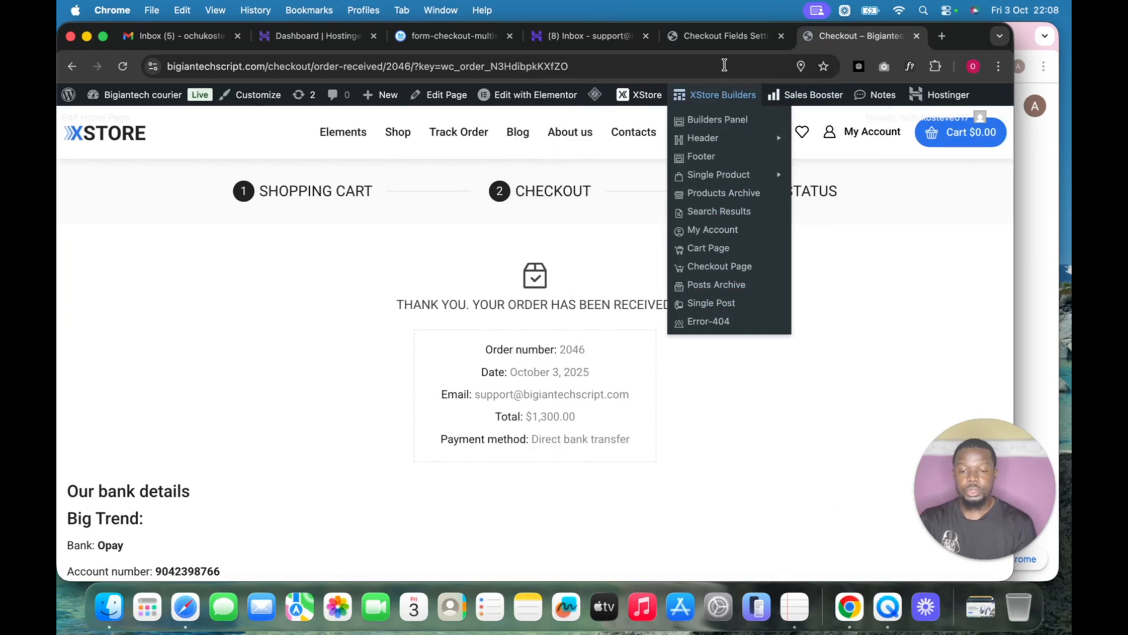
click(722, 39)
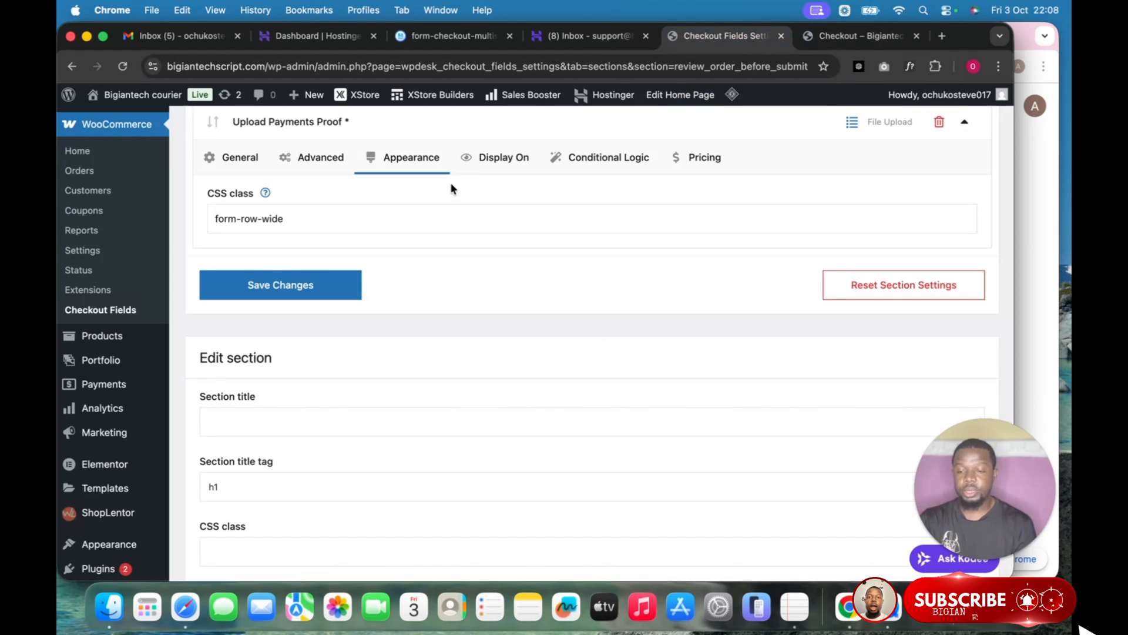
mouse_move(70, 416)
scroll(69, 424, down, 1)
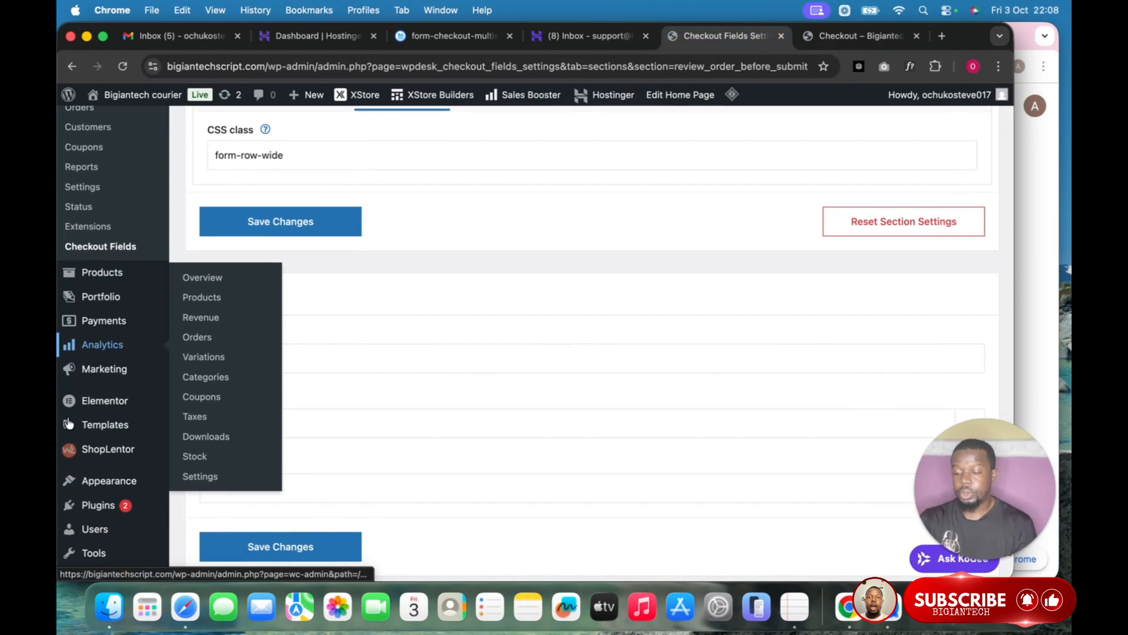
scroll(69, 423, up, 3)
scroll(69, 422, up, 1)
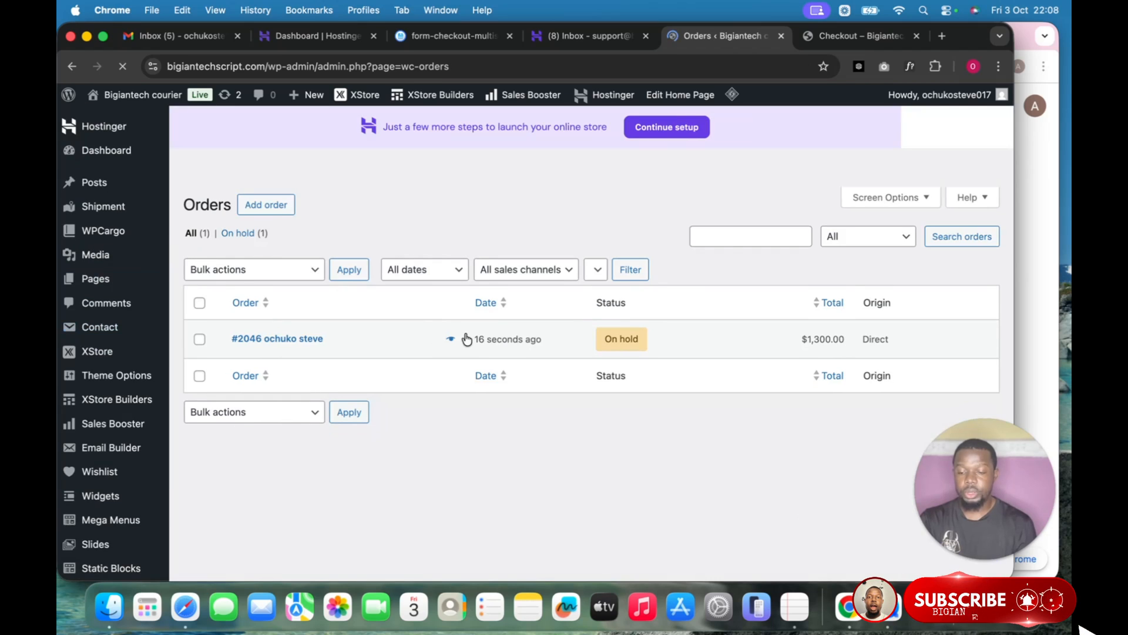
Open order #2046 and view its uploaded payment proof image, favicon.png.
click(466, 338)
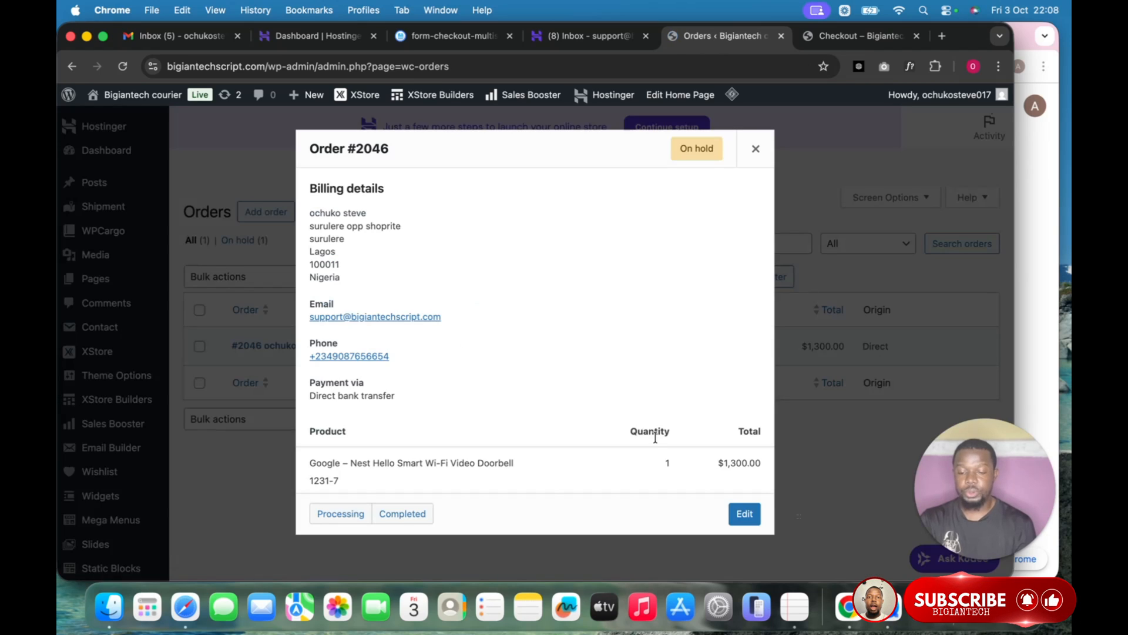
click(746, 515)
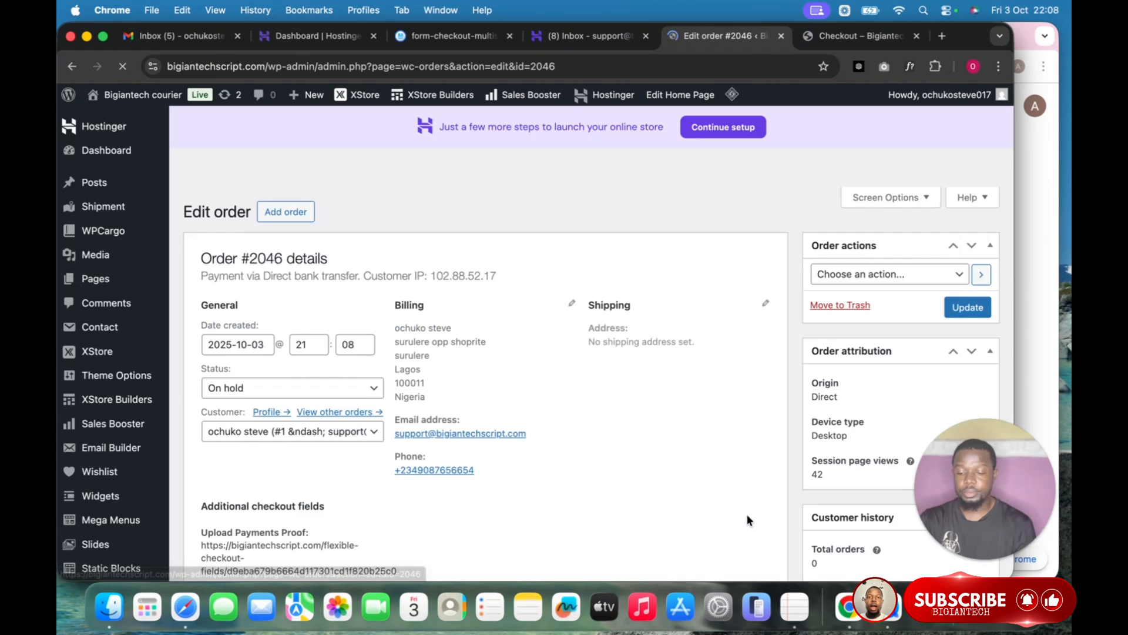
scroll(679, 464, down, 5)
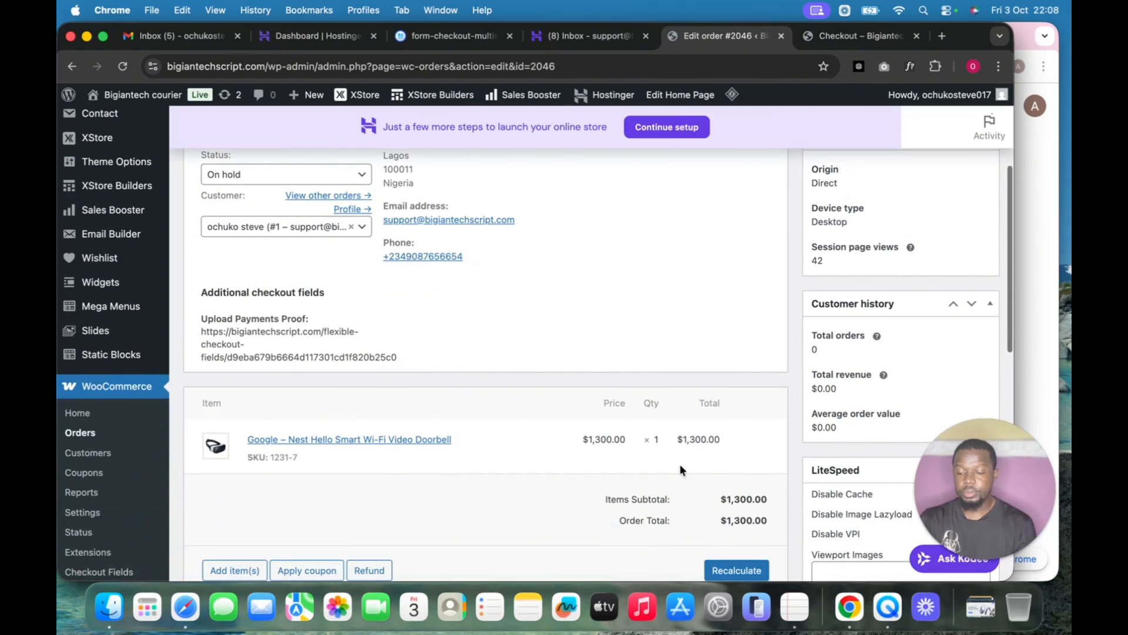
scroll(680, 464, down, 15)
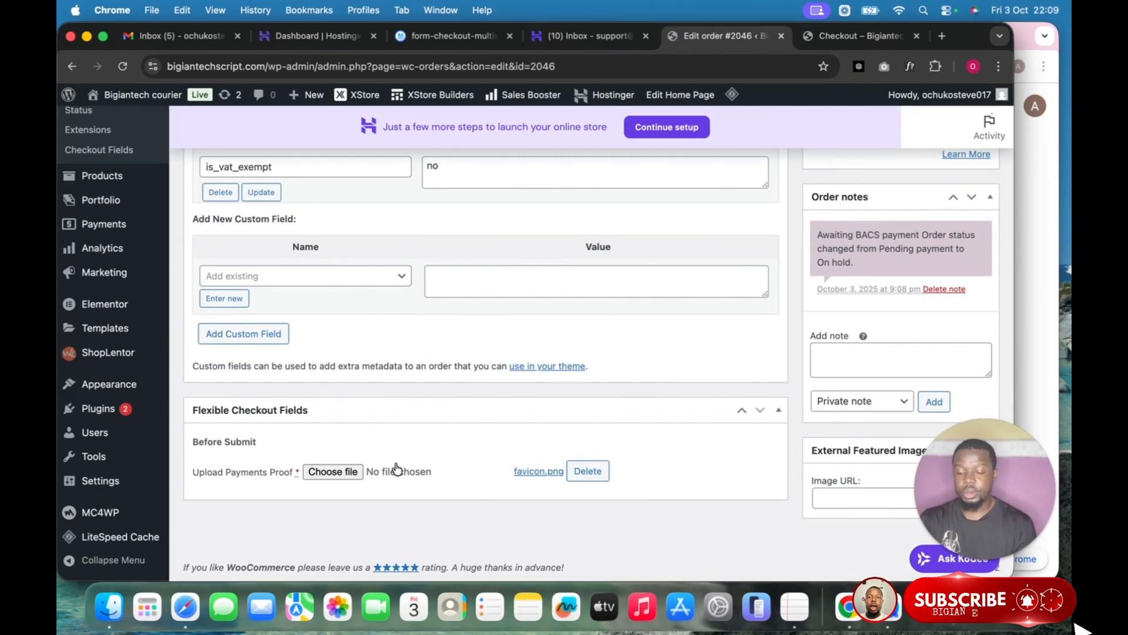
click(533, 473)
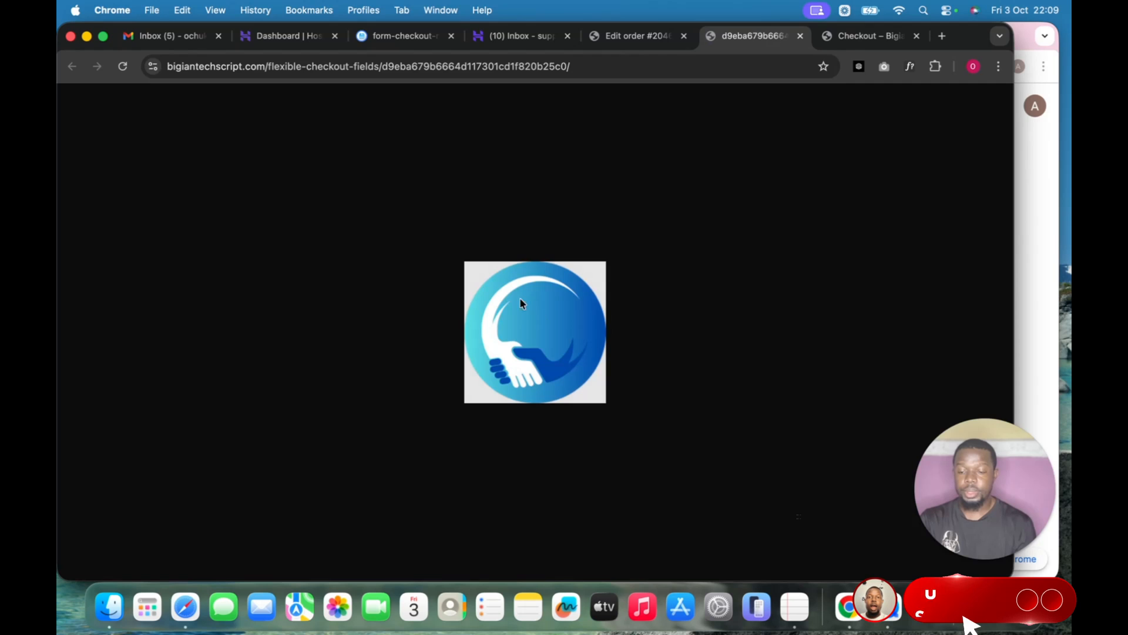
click(800, 36)
Verify the order-received email shows the Upload Payments Proof link, then revisit the thank-you page.
click(517, 36)
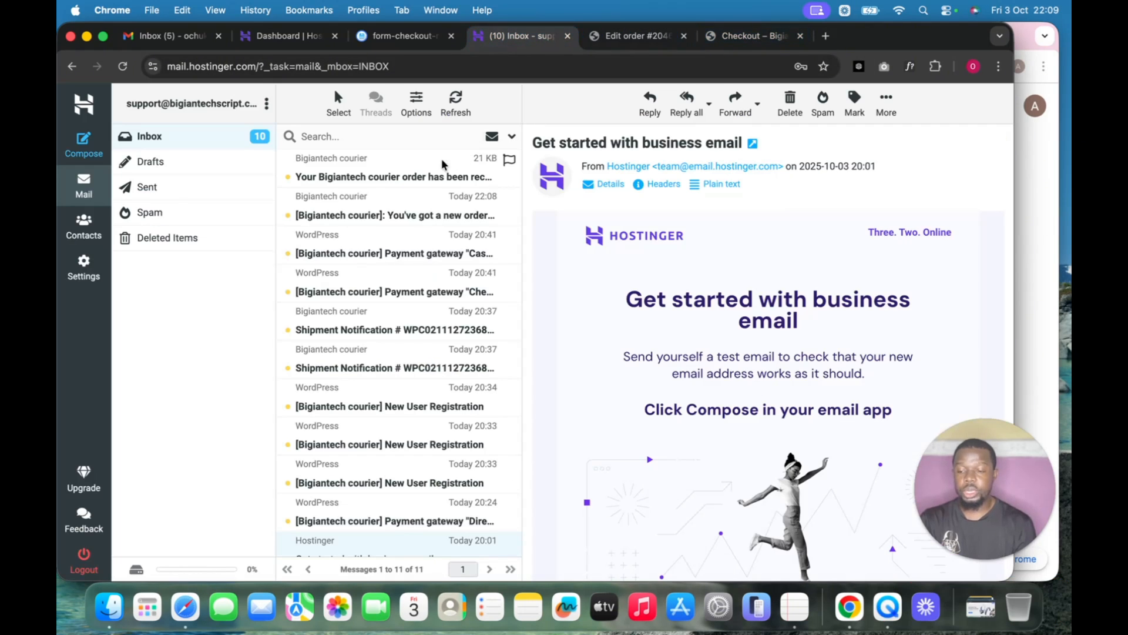
click(420, 177)
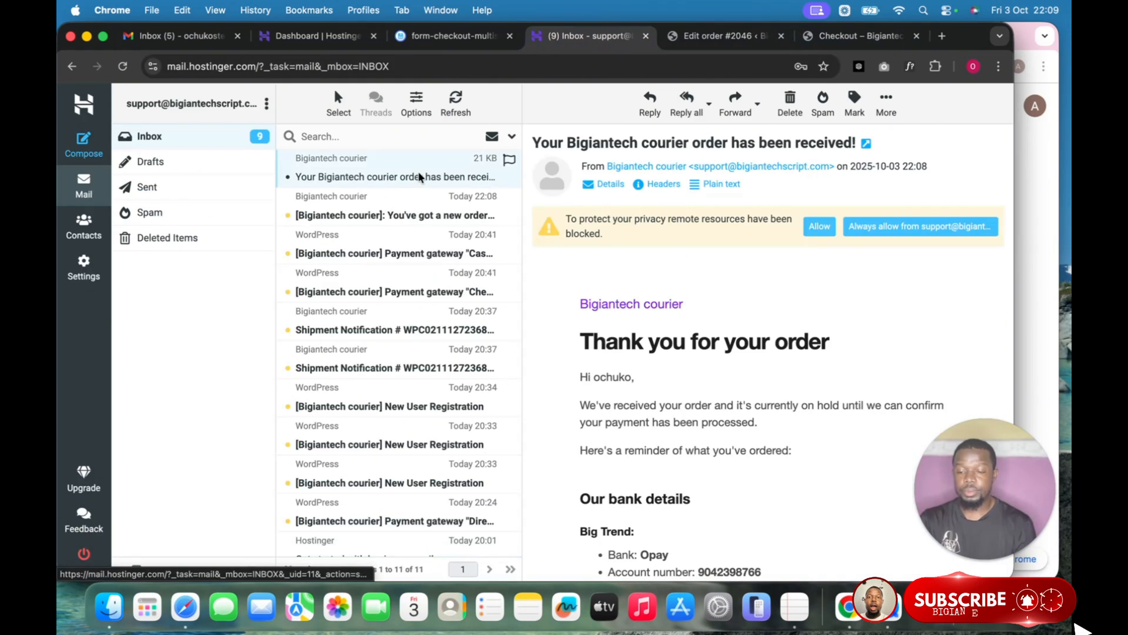
scroll(673, 287, down, 10)
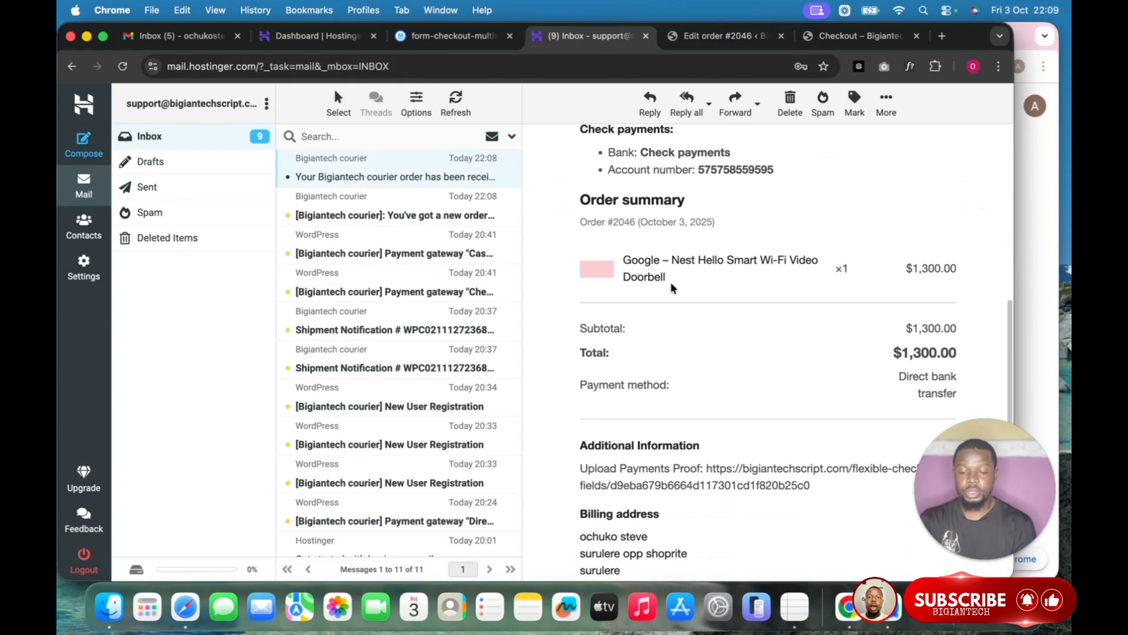
scroll(743, 317, down, 5)
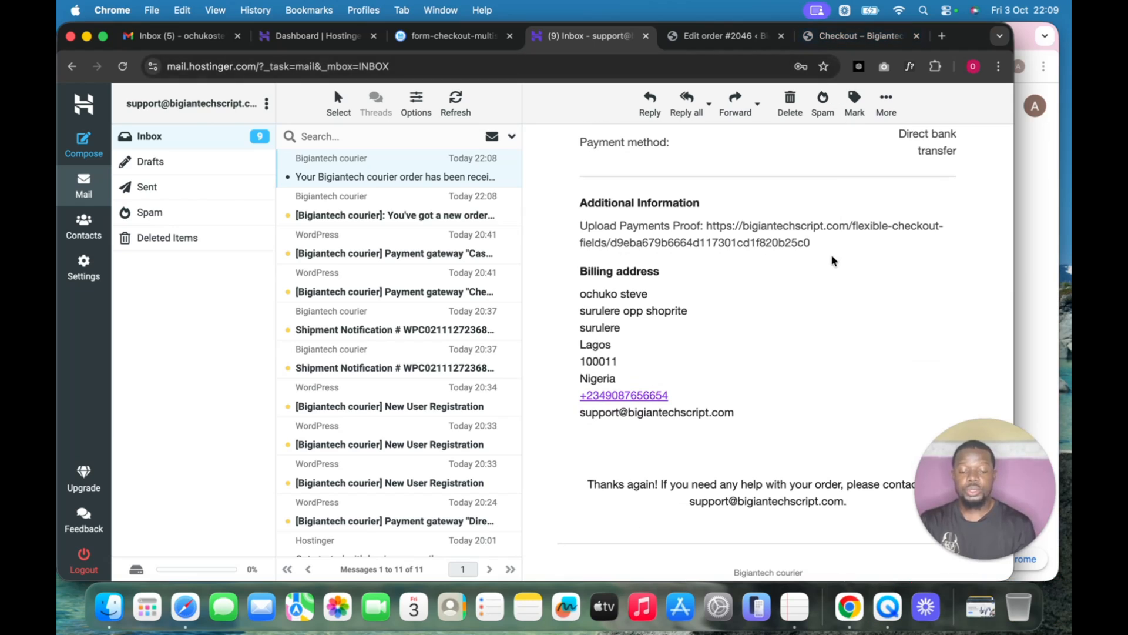
click(846, 37)
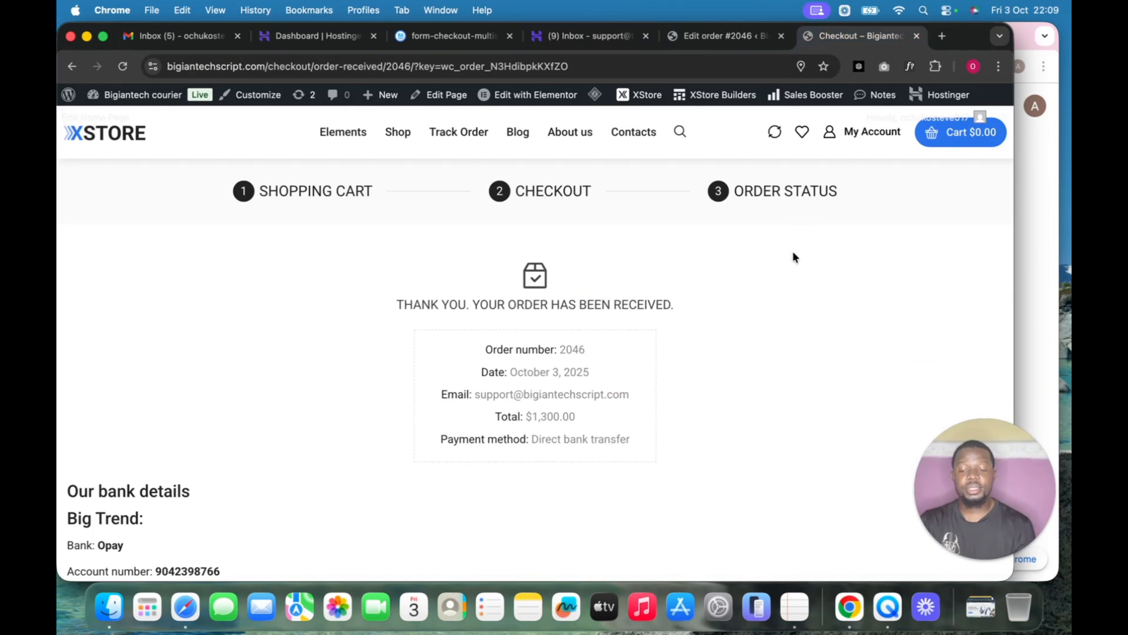
scroll(789, 276, down, 3)
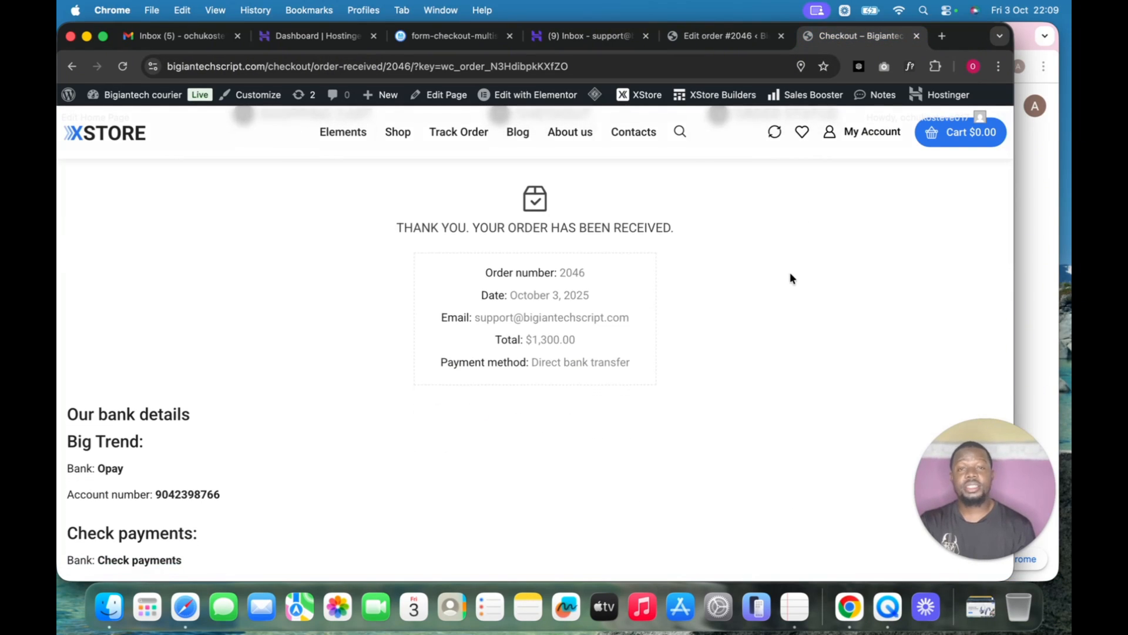